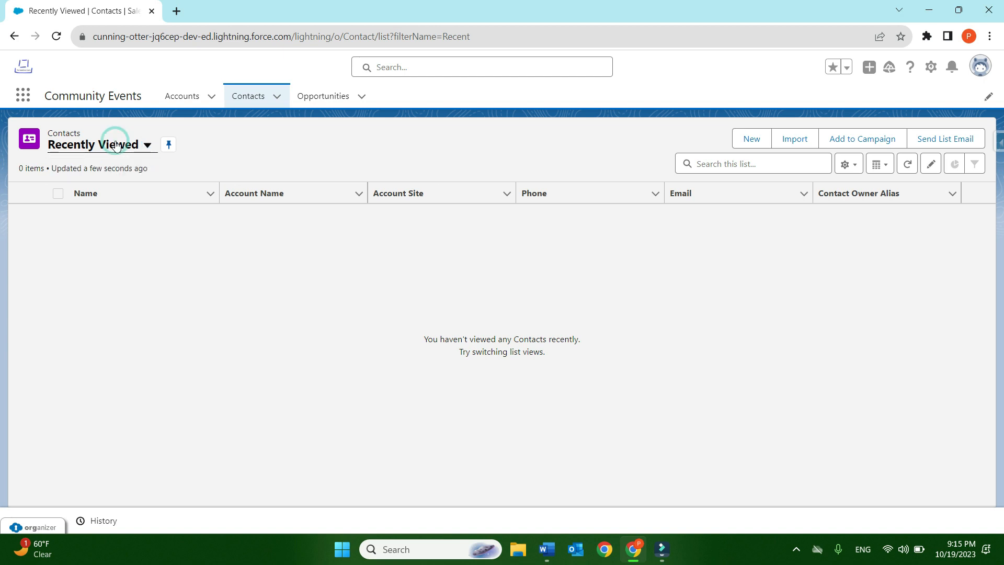
- Look through the available contact list views and try to unpin the Recently Viewed list
left_click(148, 147)
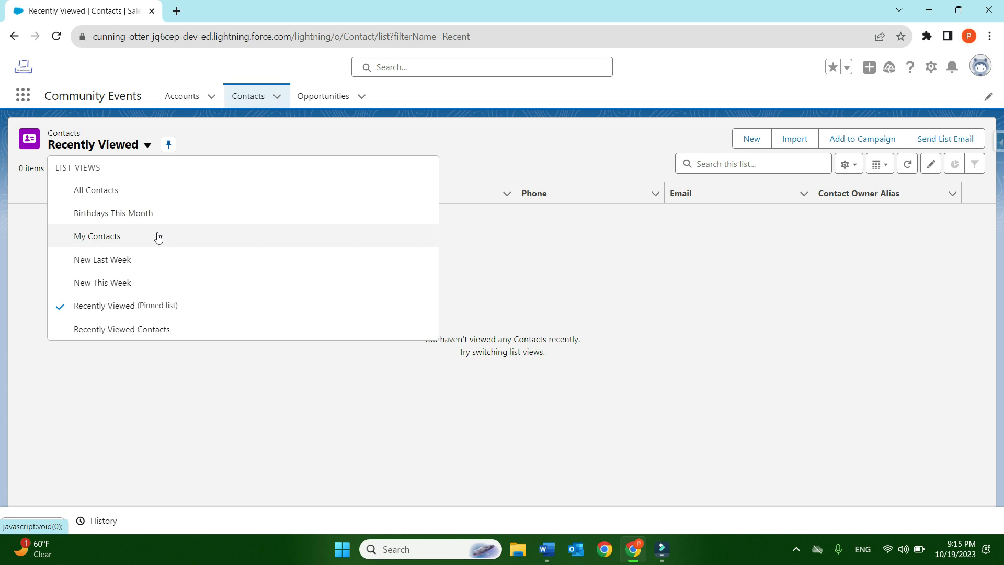
left_click(167, 145)
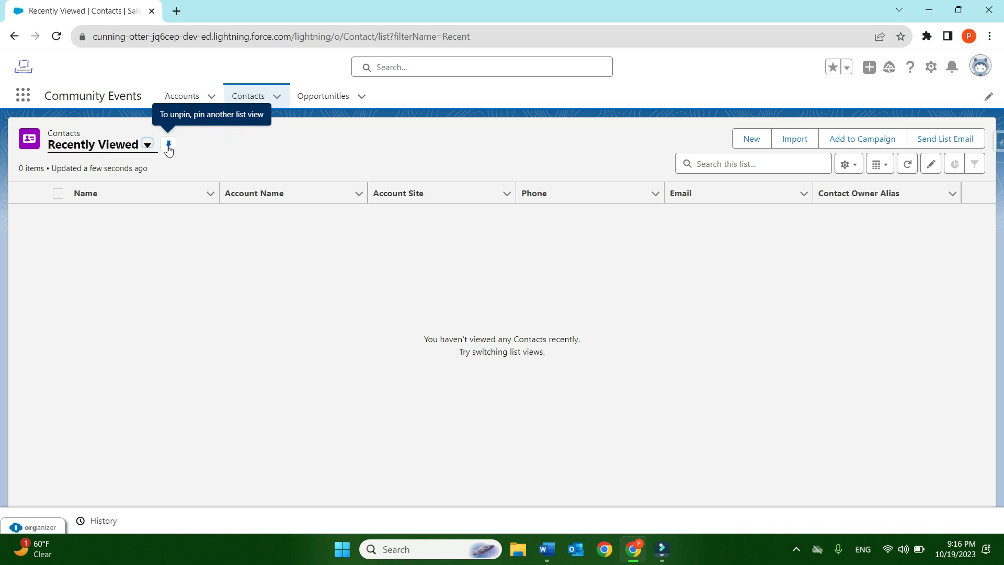
left_click(169, 149)
left_click(167, 152)
left_click(168, 146)
- Switch to the Birthdays This Month contact list view and pin it as the default
left_click(146, 146)
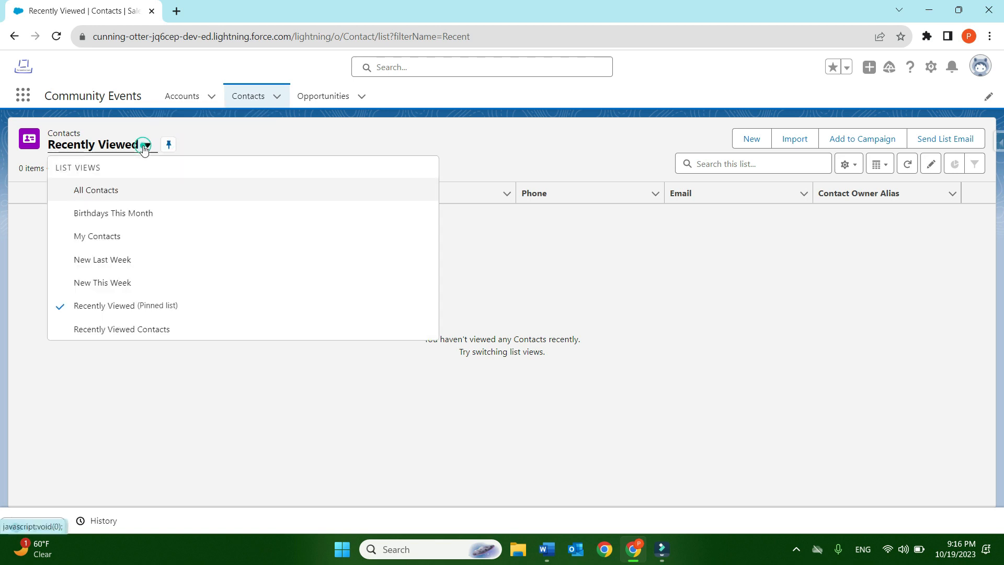
left_click(130, 214)
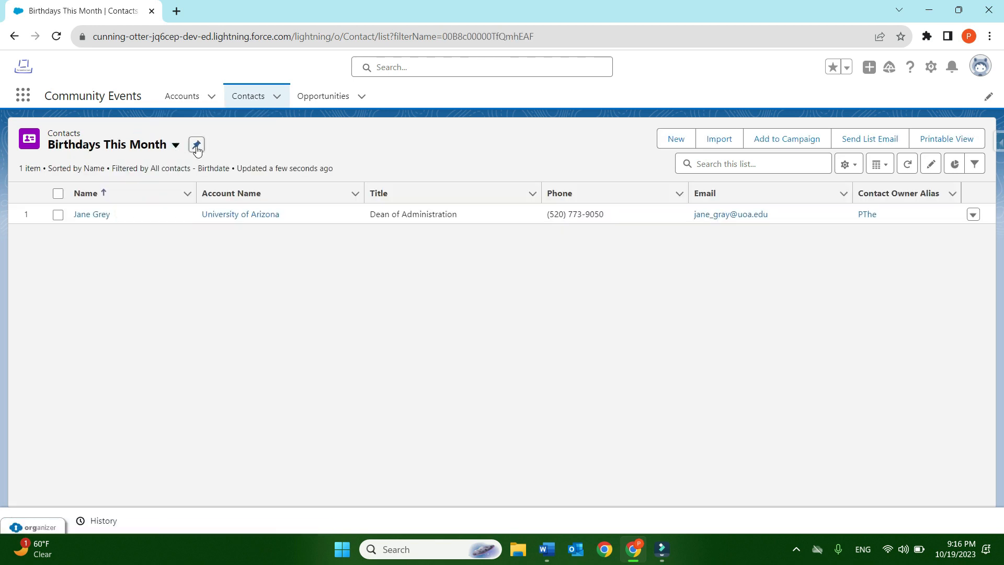
left_click(196, 146)
left_click(197, 146)
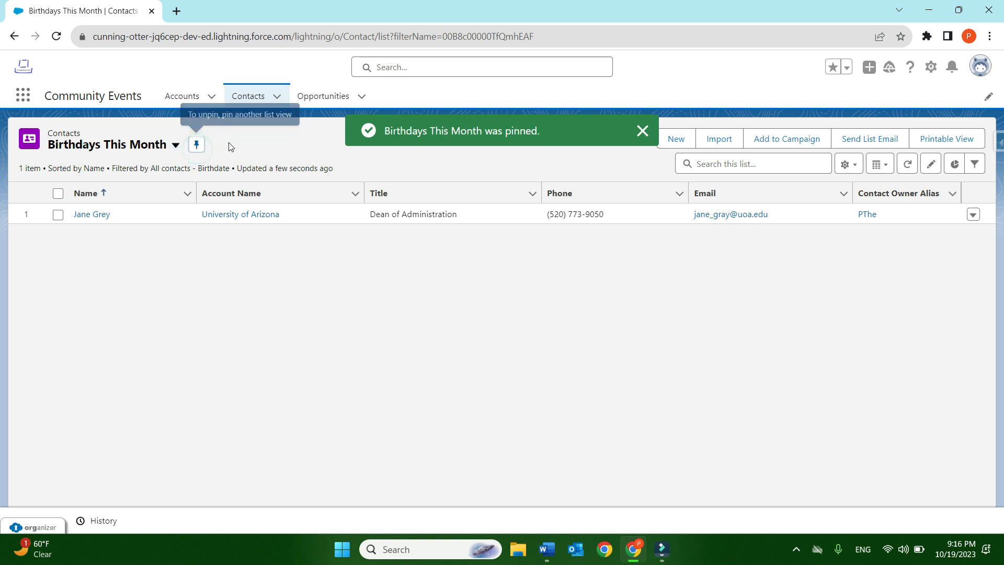
- Switch to the New Last Week contact list view and pin it as the default
left_click(174, 147)
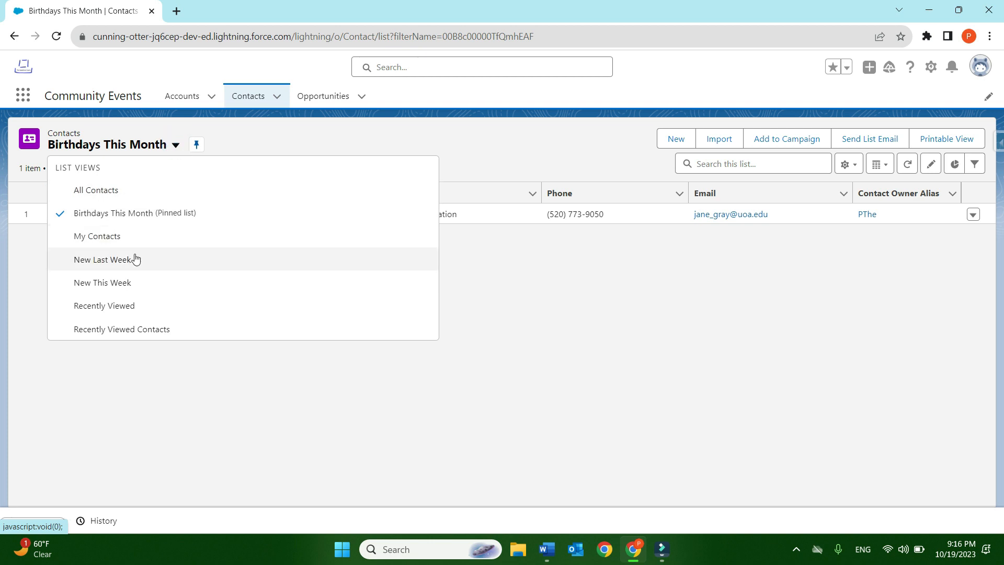
left_click(135, 258)
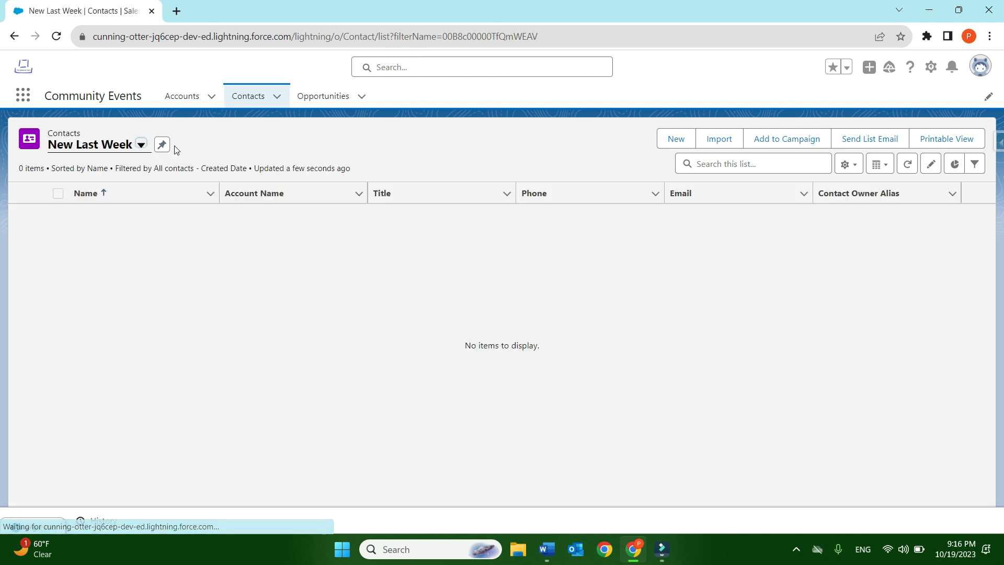
left_click(163, 147)
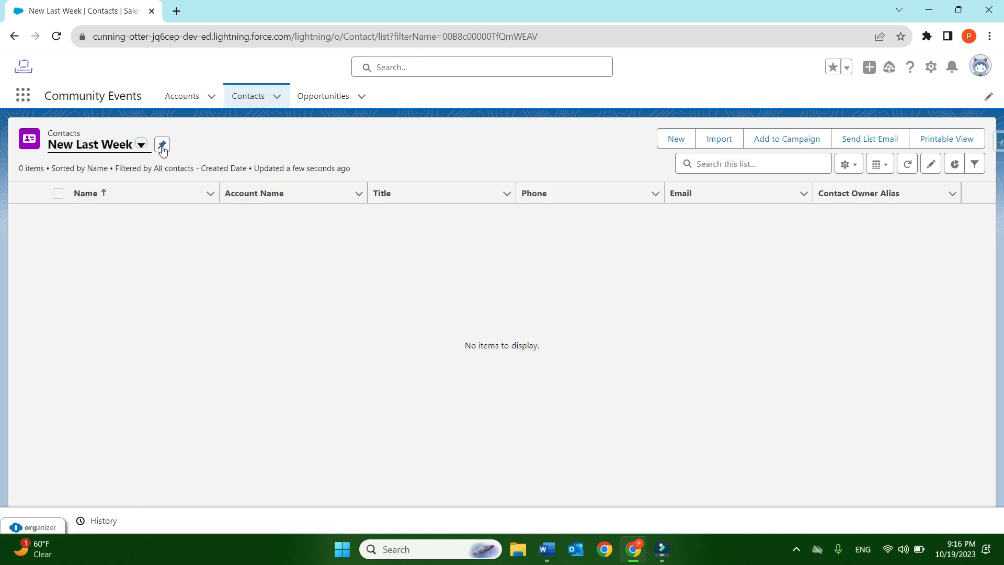
- Show the All Contacts list view and dismiss the Recycle Bin tip
left_click(134, 147)
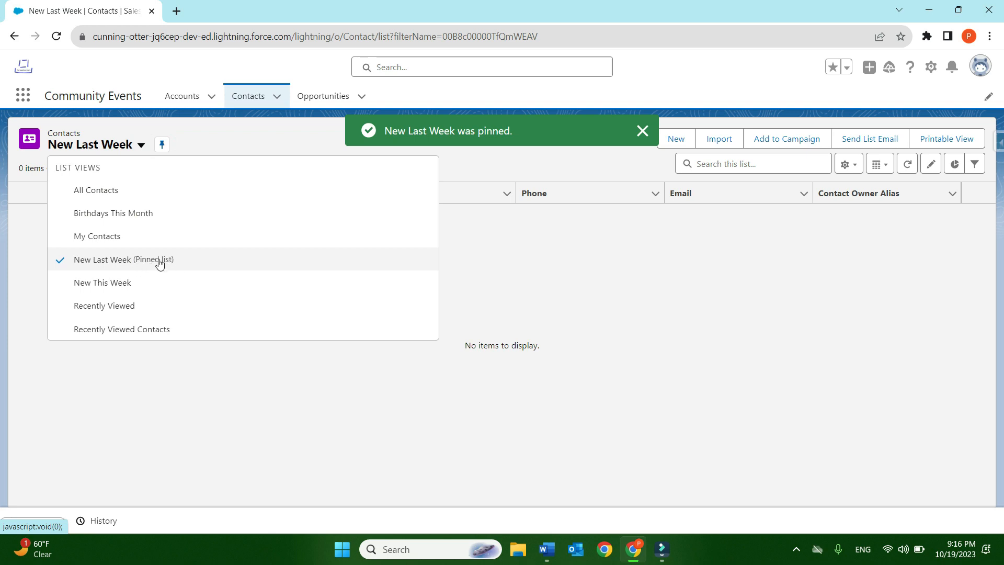
left_click(142, 189)
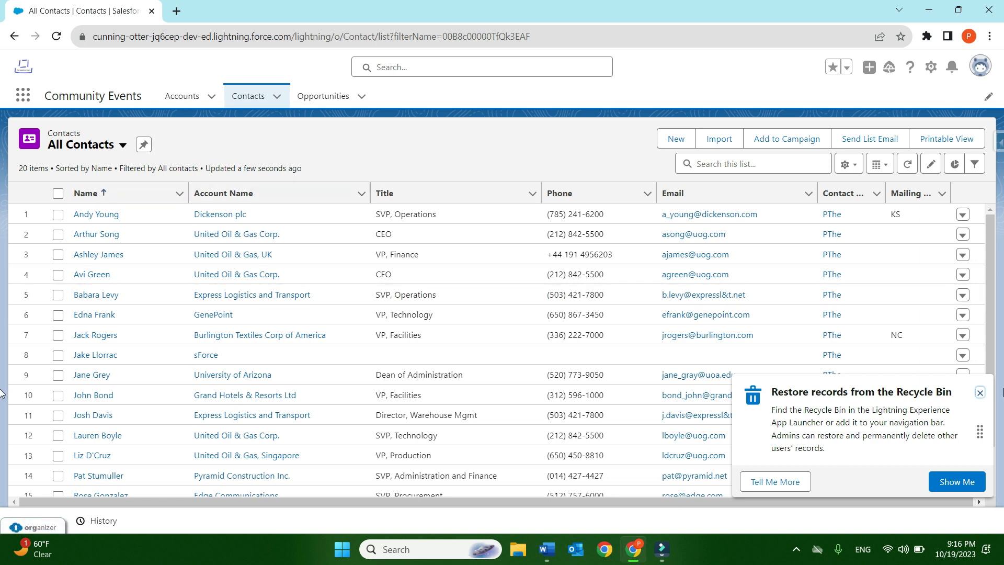
left_click(980, 395)
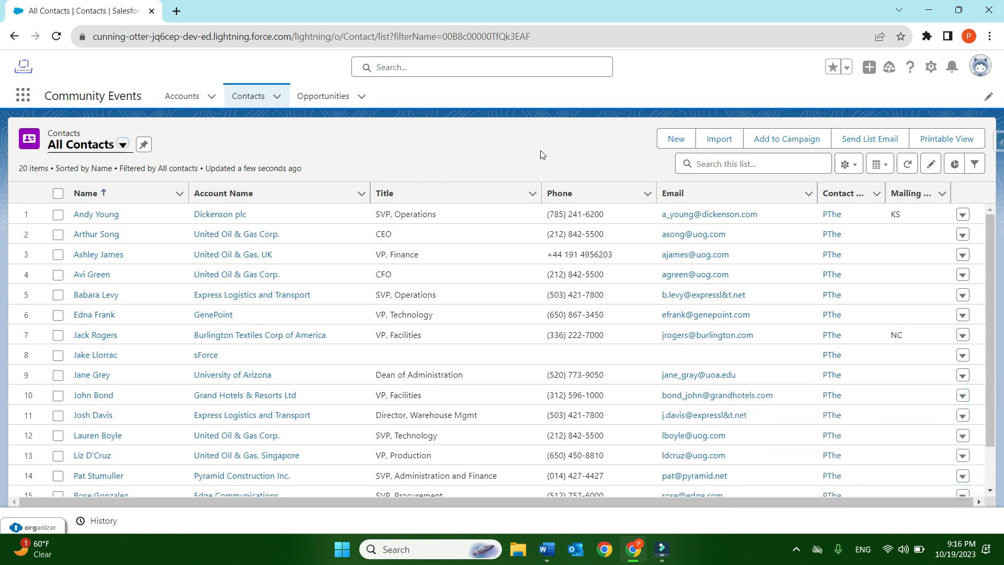
- Open a blank new contact form, review its fields, and close it without saving
left_click(674, 139)
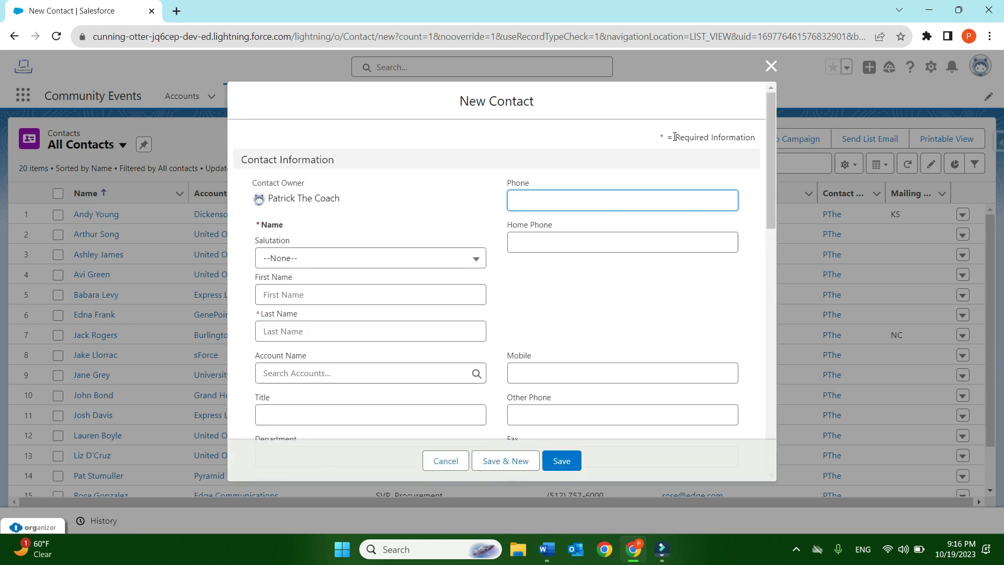
scroll(561, 222, "down", 6)
scroll(560, 222, "up", 6)
left_click(771, 68)
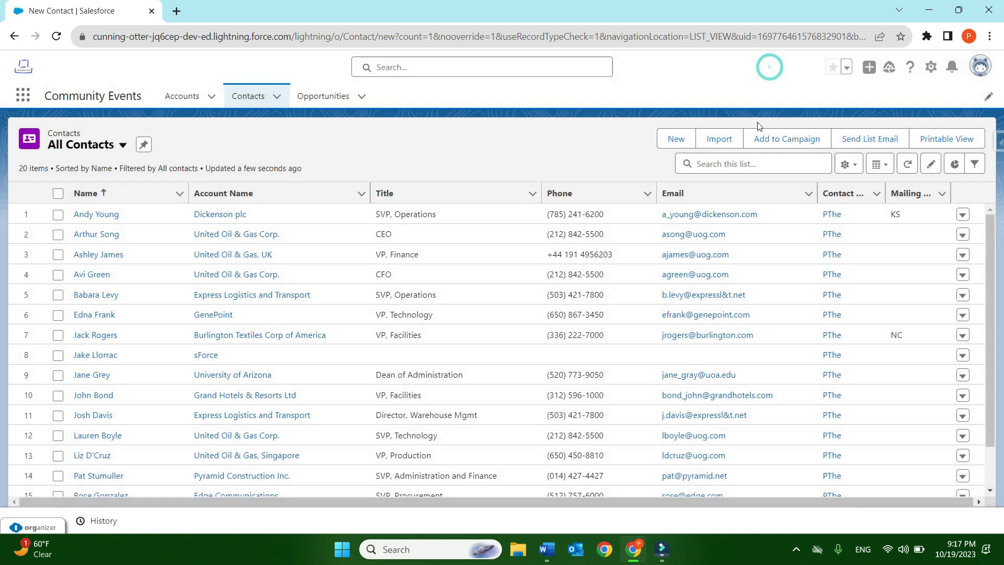
- View the data import wizard for contacts and return to the Contacts list in the Community Events app
left_click(721, 140)
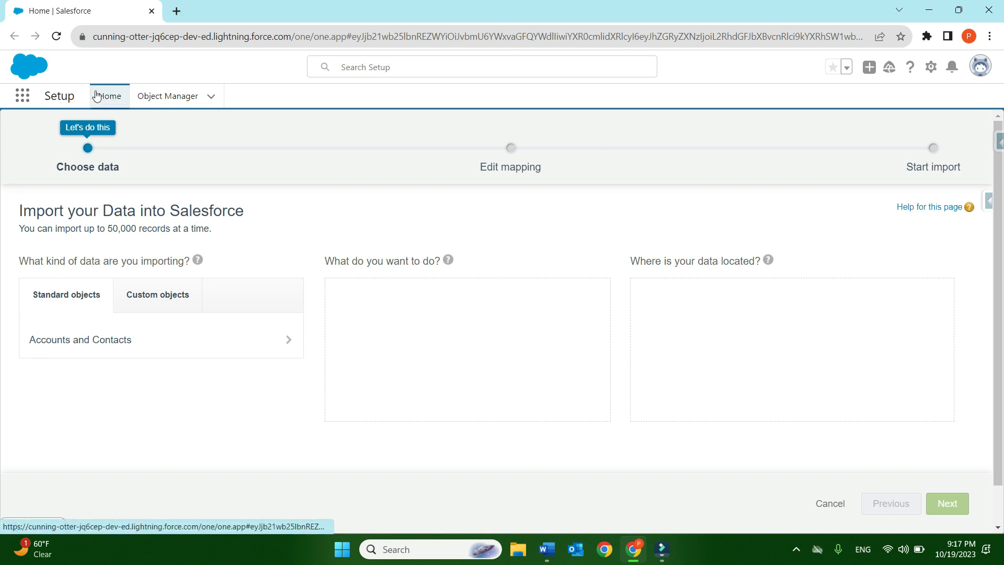
left_click(28, 98)
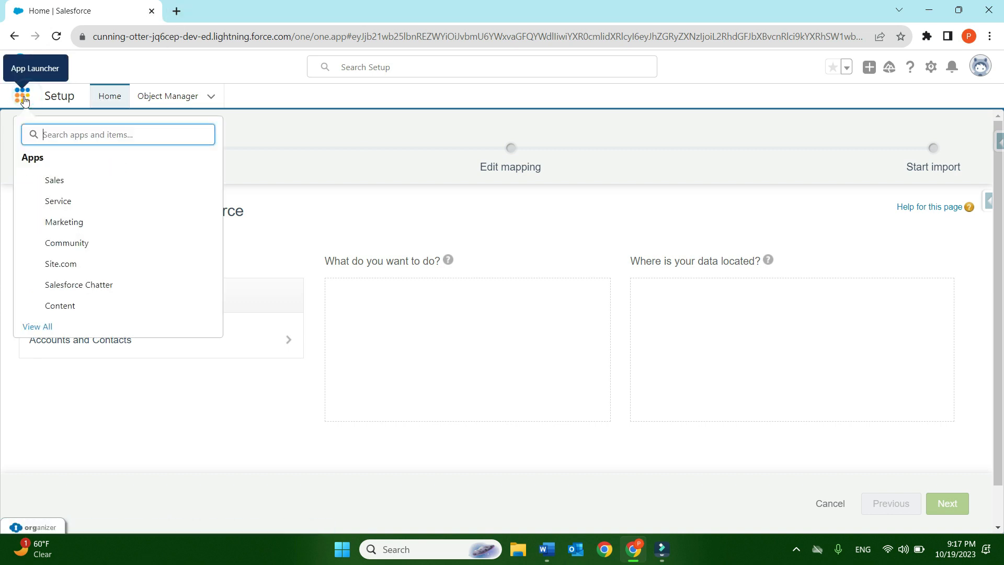
left_click(45, 329)
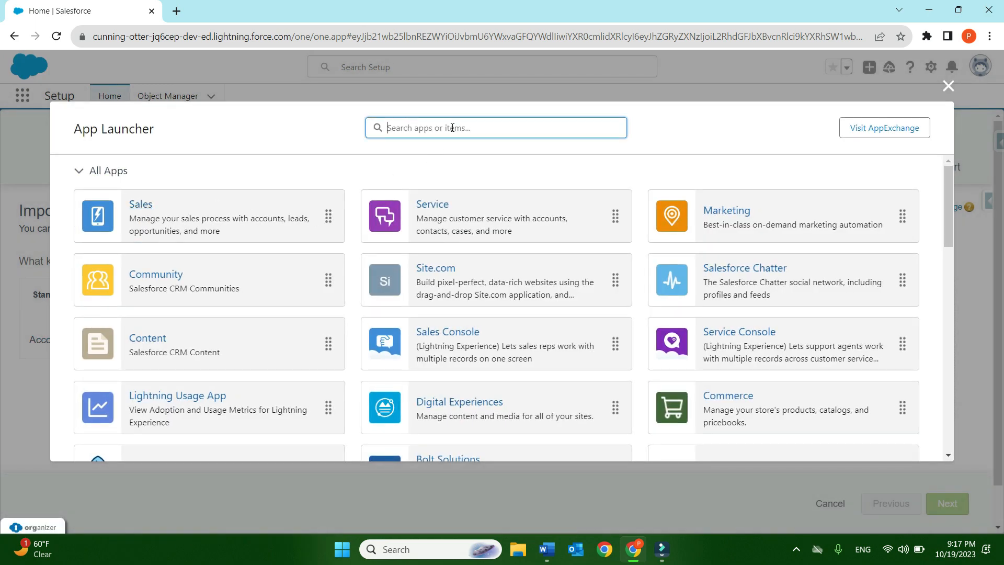
scroll(489, 279, "down", 7)
scroll(489, 281, "up", 2)
left_click(765, 270)
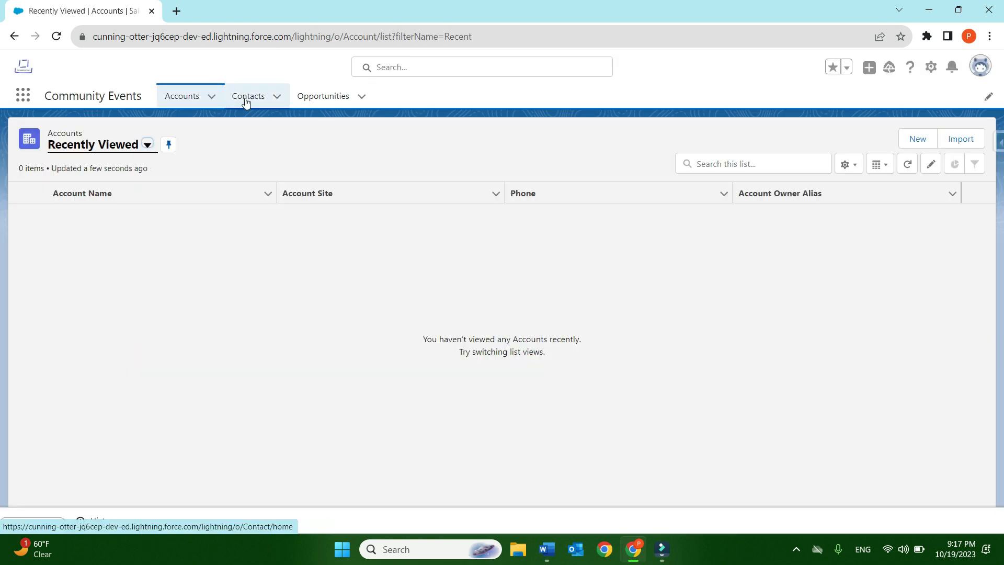
left_click(246, 99)
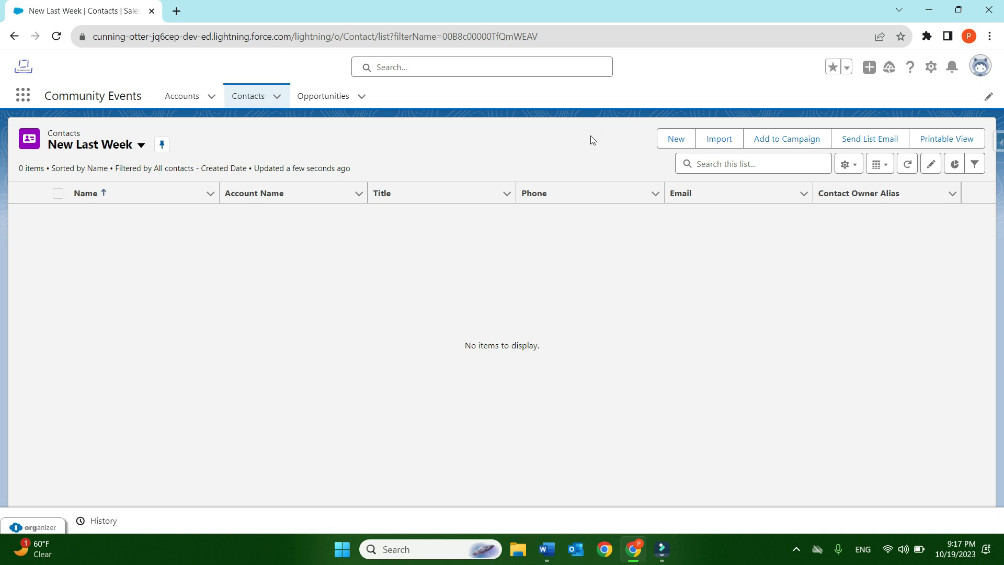
- Try to add contacts to a campaign without selecting any, and switch to the All Contacts list view
left_click(783, 142)
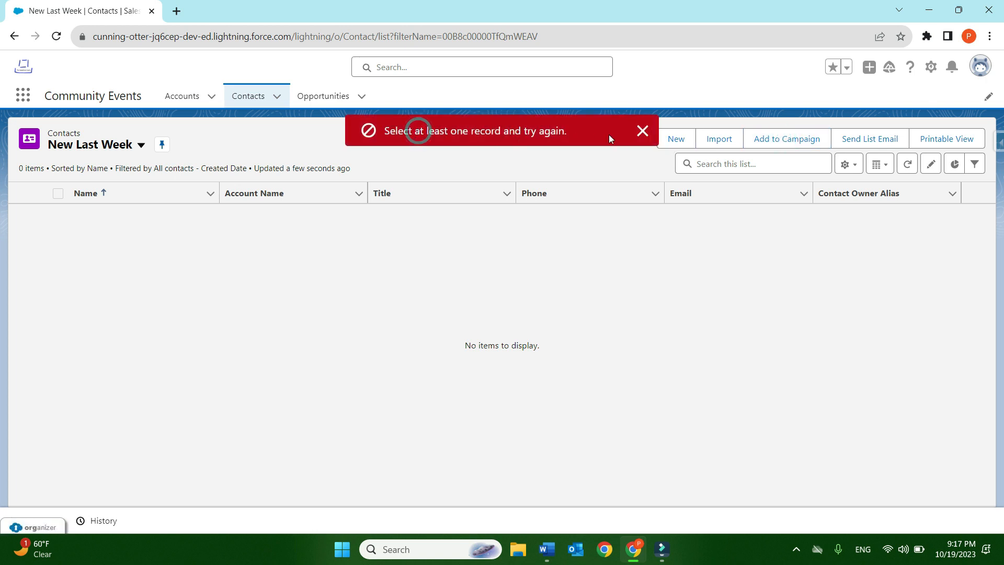
left_click(643, 131)
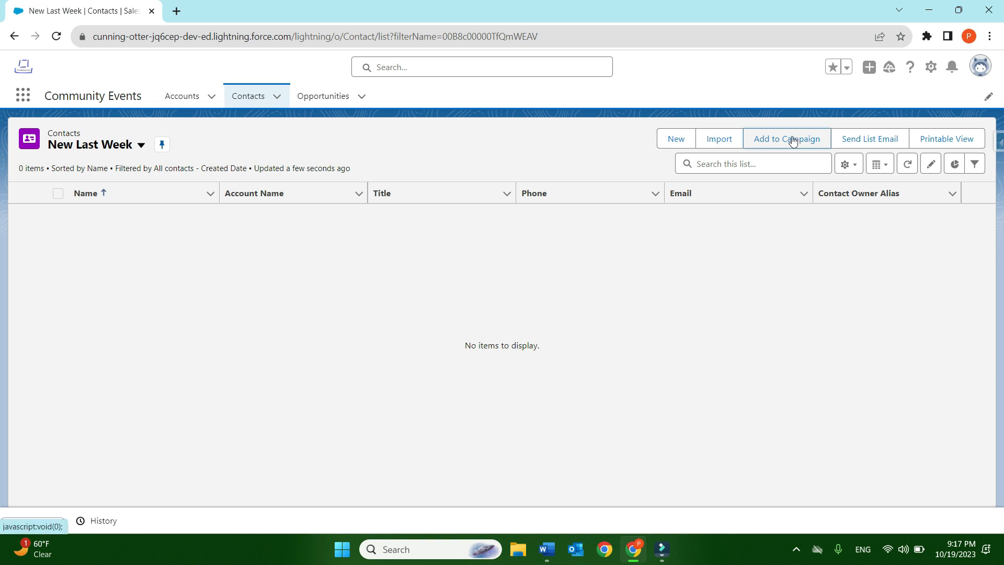
left_click(137, 146)
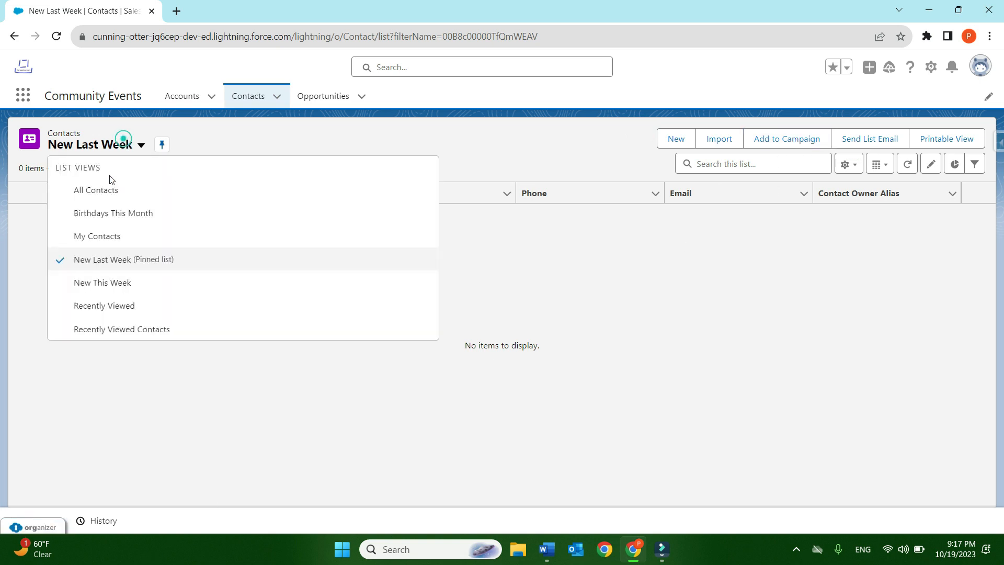
left_click(102, 194)
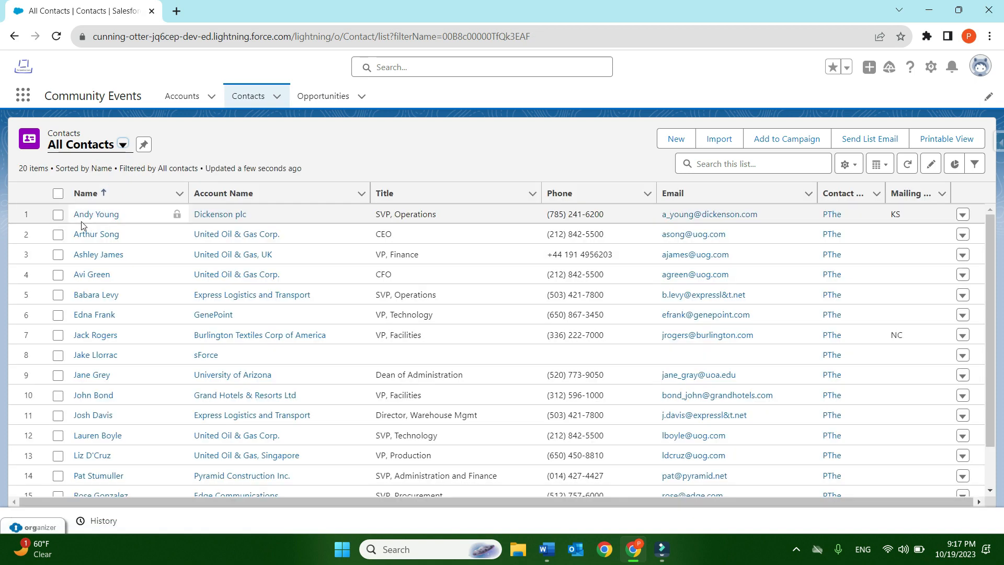
- View the Add to Campaign form for the first contact, close it without submitting, and deselect the contact
left_click(58, 215)
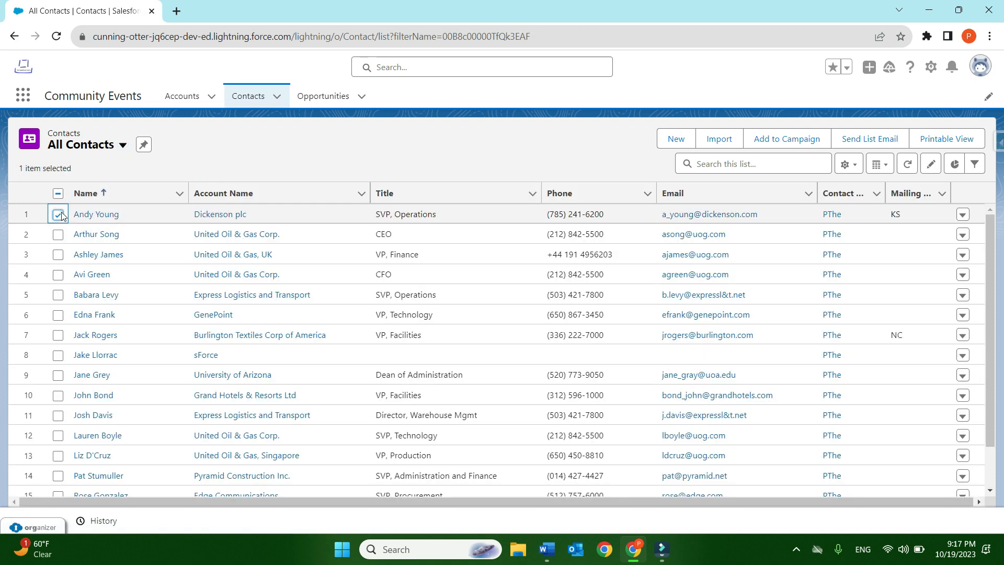
left_click(789, 142)
left_click(514, 242)
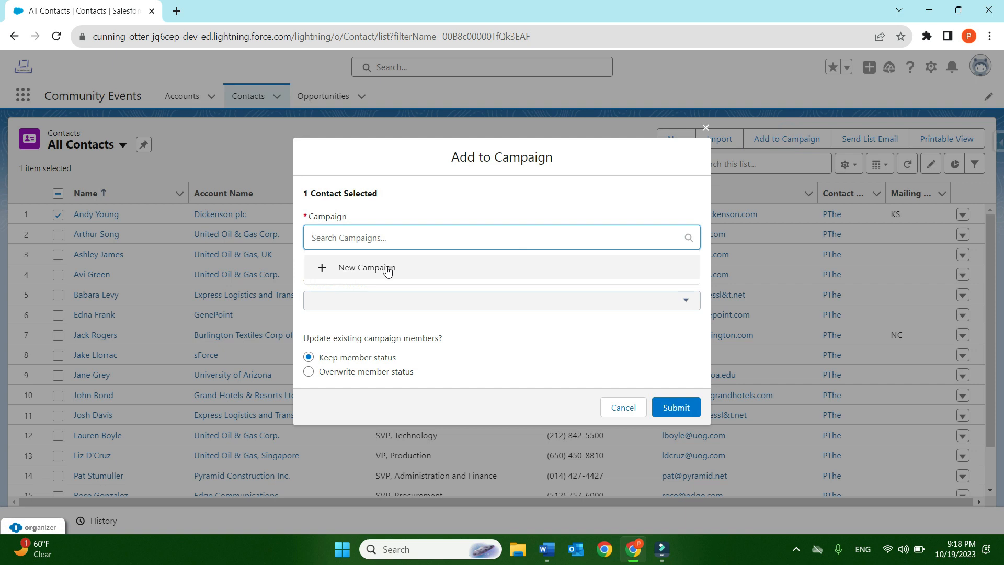
left_click(460, 264)
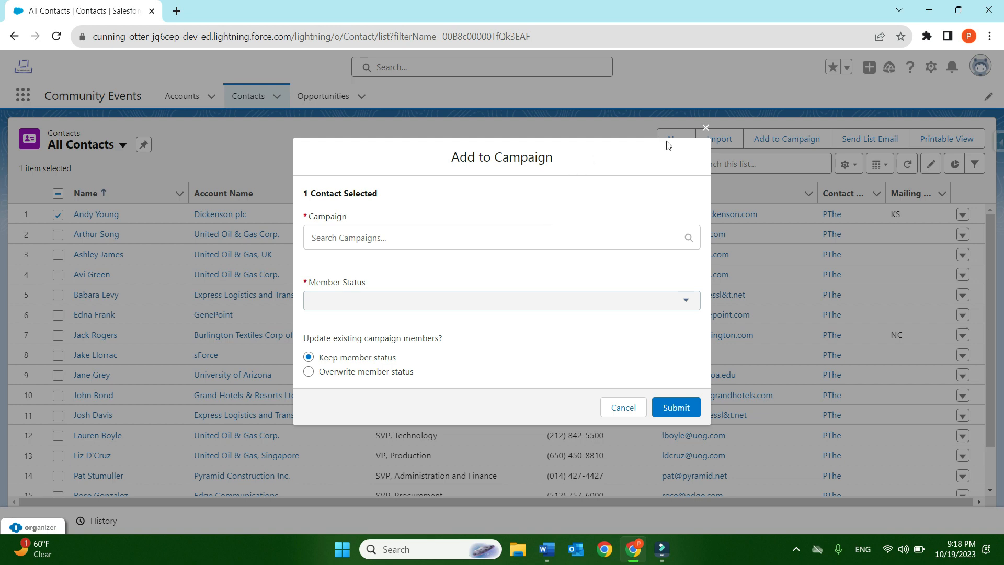
left_click(706, 122)
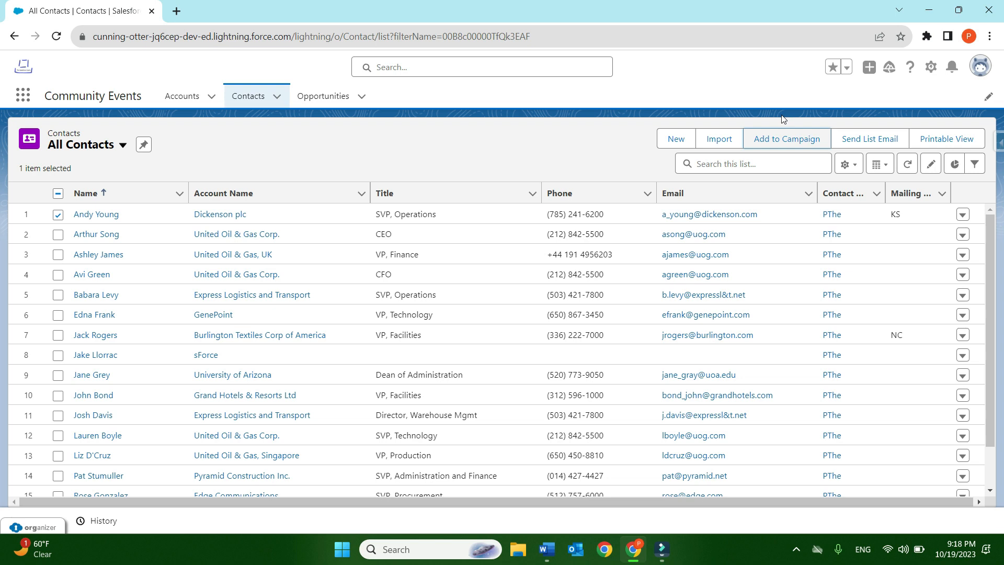
left_click(58, 214)
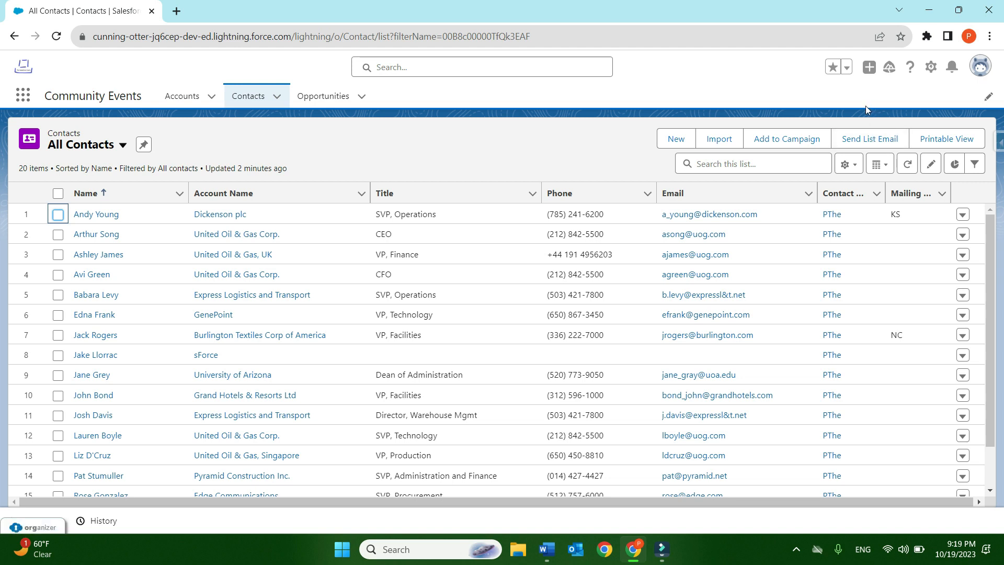
- Select the first two contacts, view the Send List Email form for them, and close it without sending
left_click(57, 213)
left_click(57, 234)
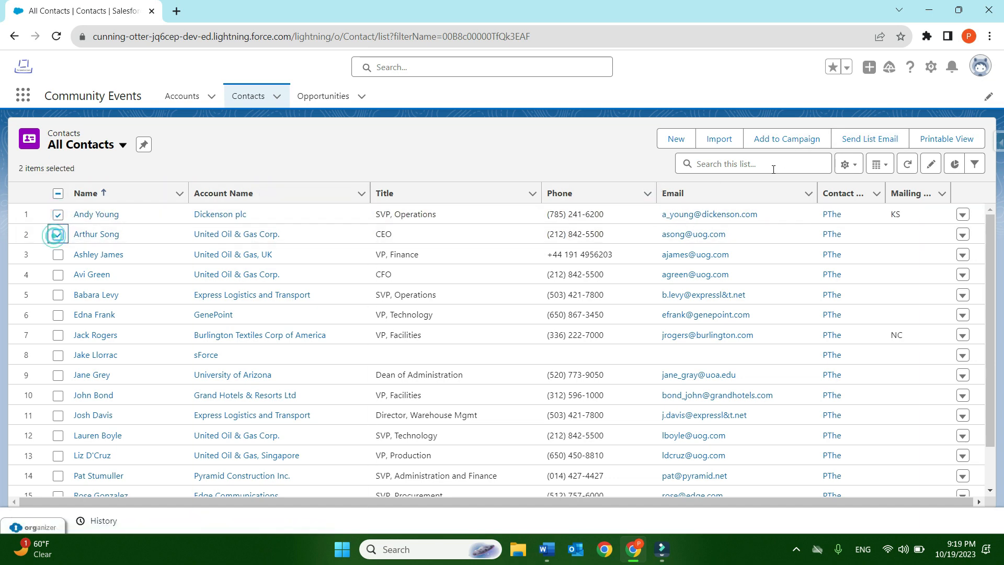
left_click(862, 139)
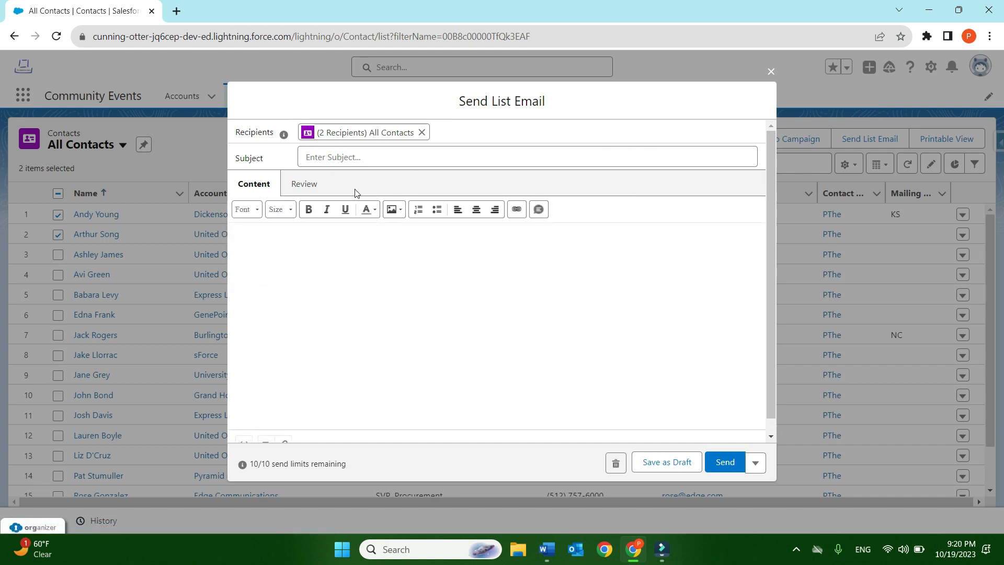
left_click(771, 71)
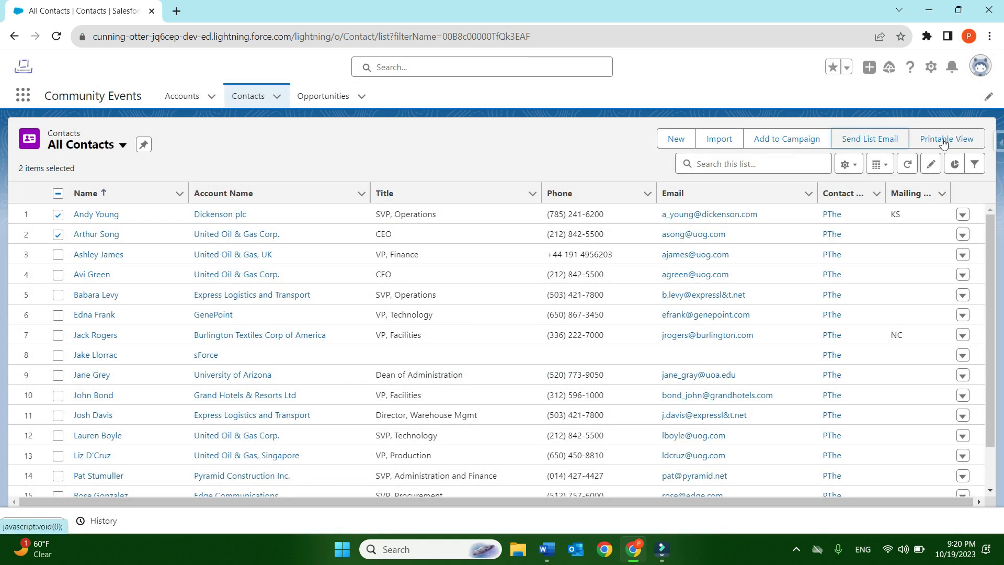
- View the printable version of All Contacts, close it, and maximize the browser window again
left_click(944, 140)
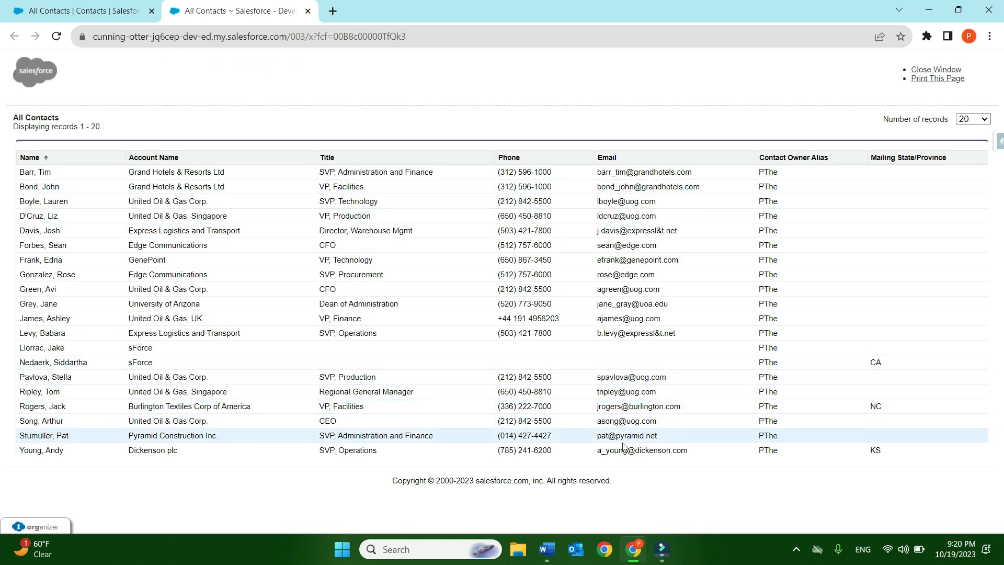
left_click(308, 11)
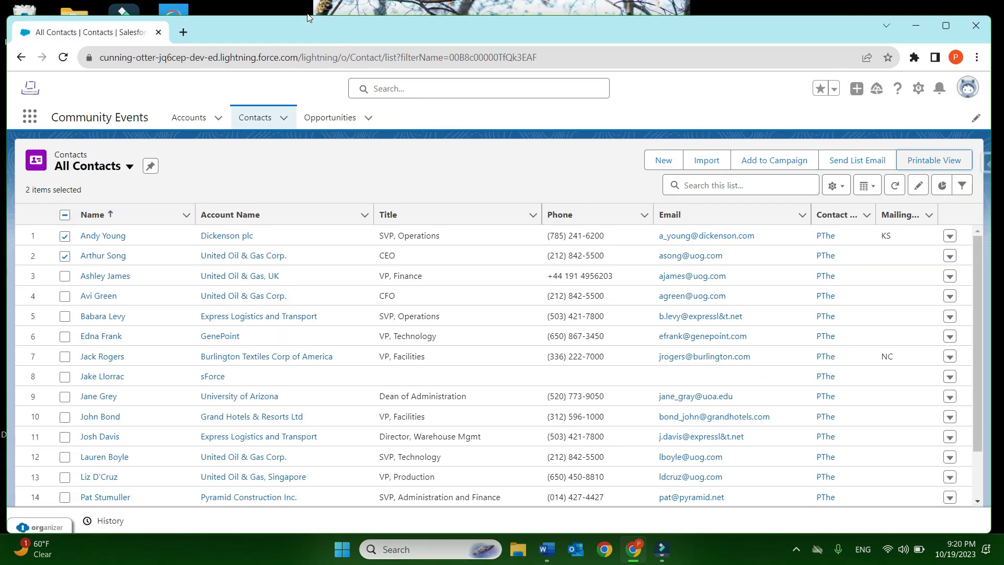
double_click(328, 32)
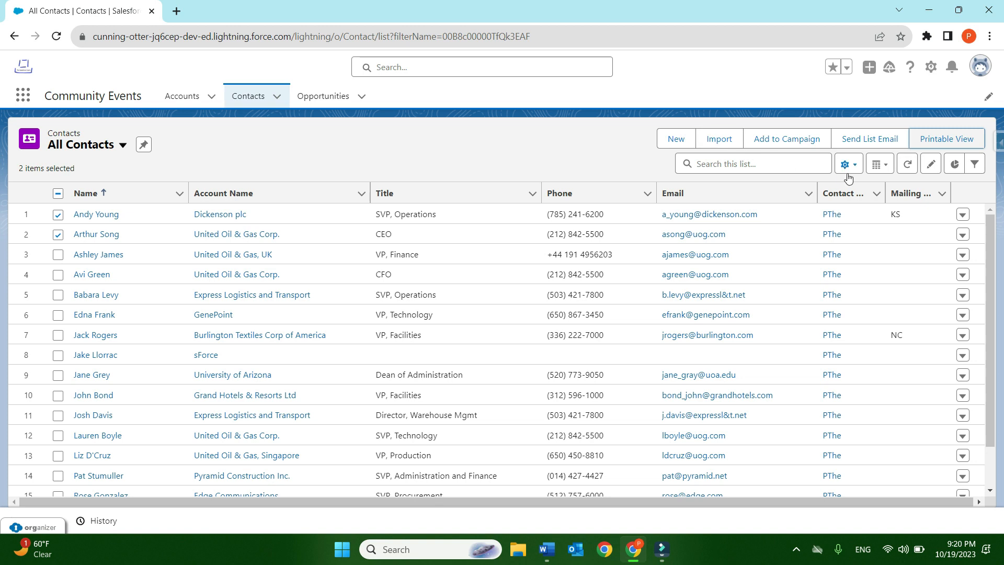
left_click(759, 162)
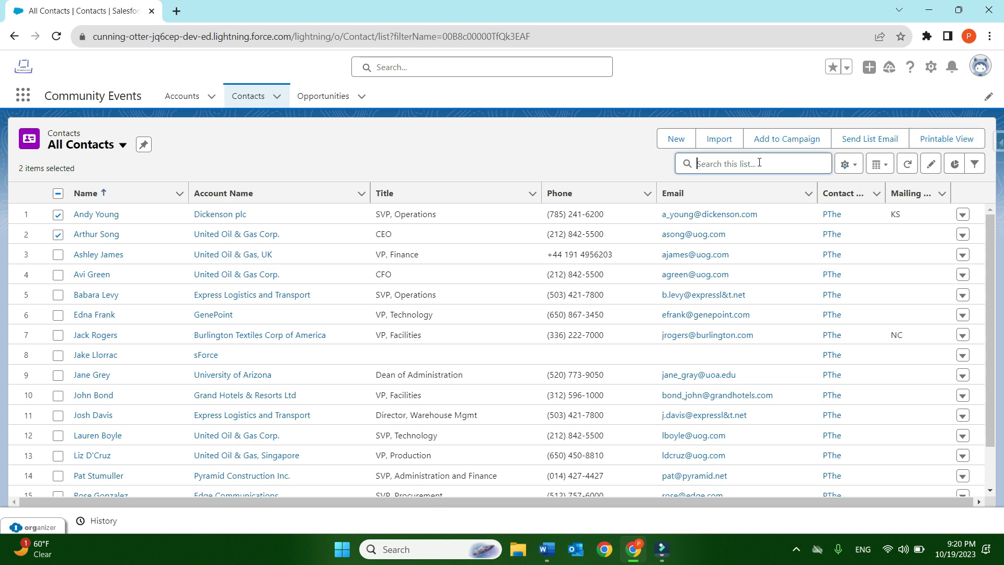
left_click(587, 151)
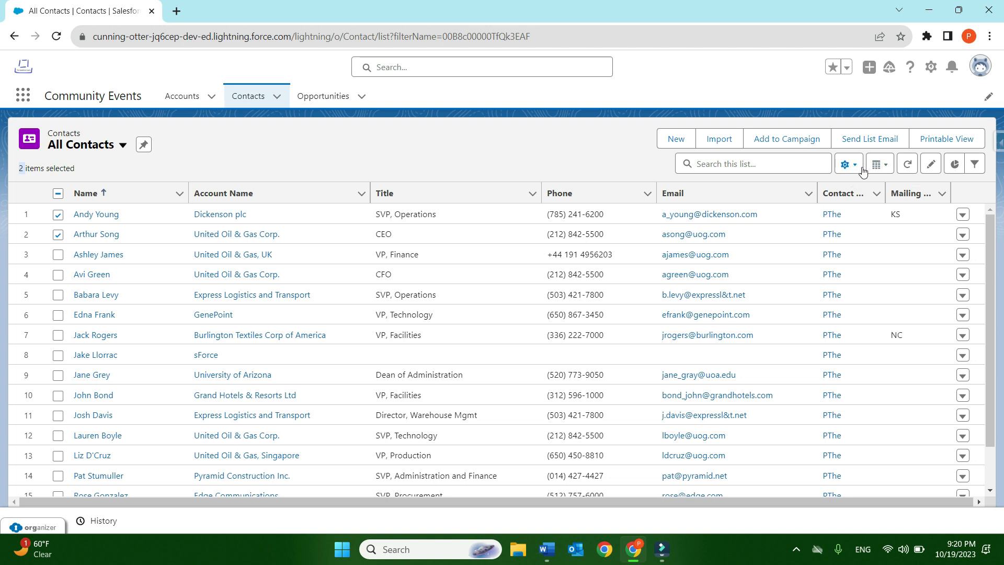
- Display the All Contacts list as a Kanban board grouped by Lead Source
left_click(885, 165)
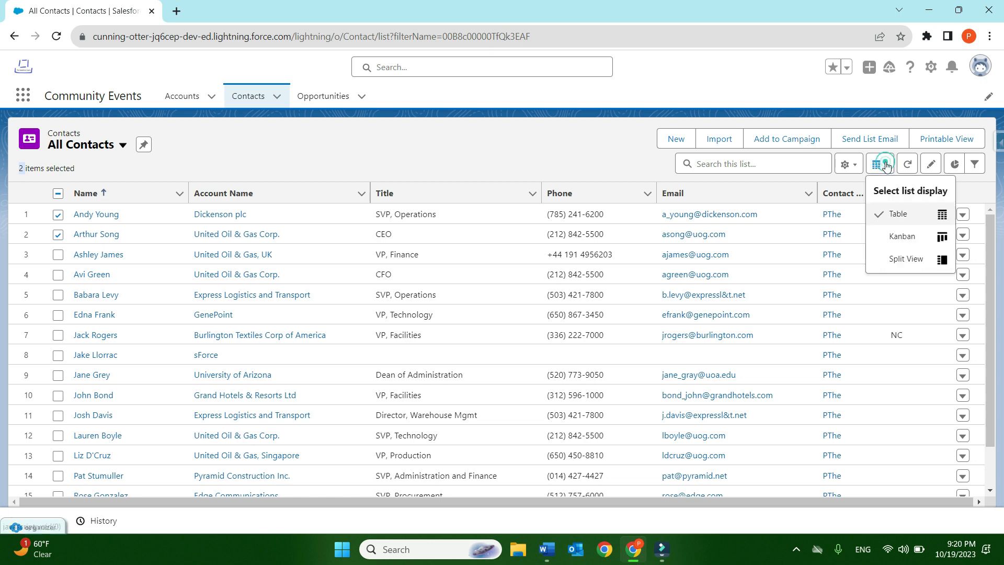
left_click(909, 239)
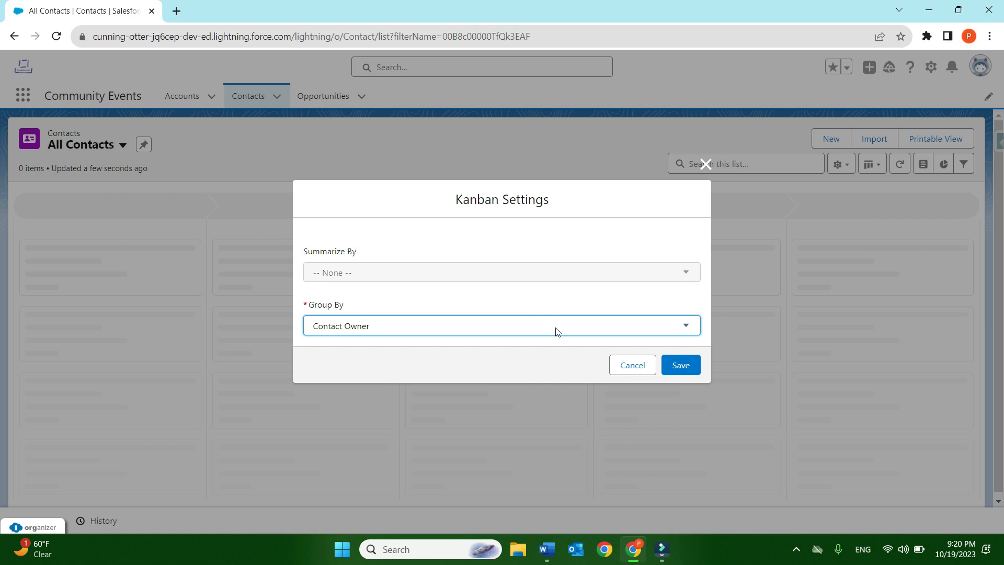
left_click(621, 327)
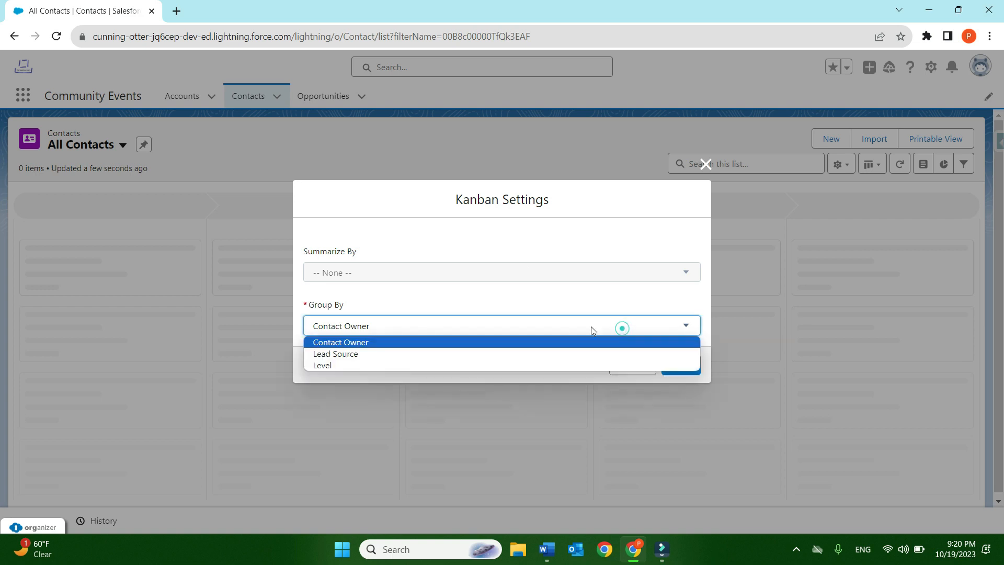
left_click(477, 354)
left_click(681, 365)
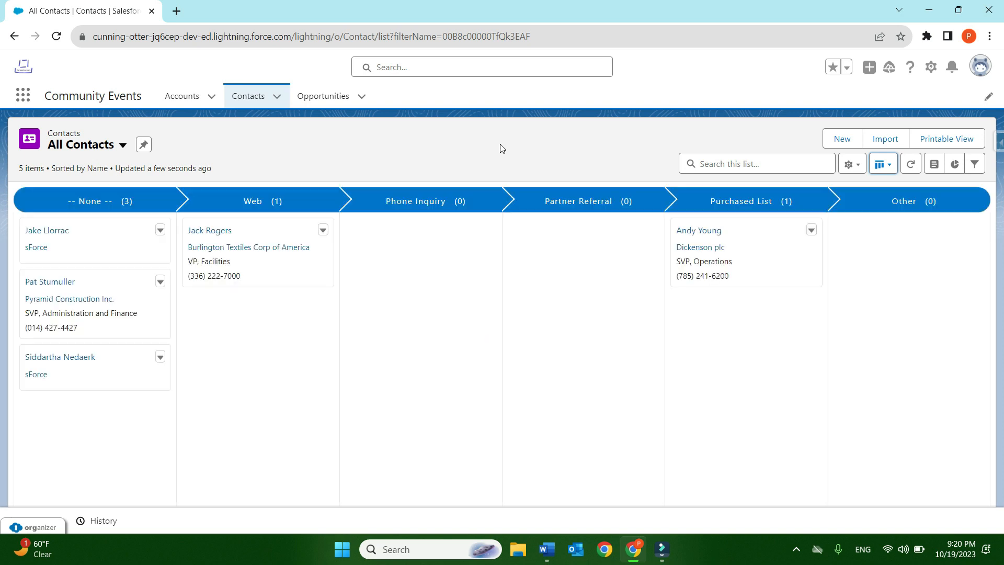
- Move the contact card in the Web column to Partner Referral and return it to Web
left_click_drag(254, 232, 574, 228)
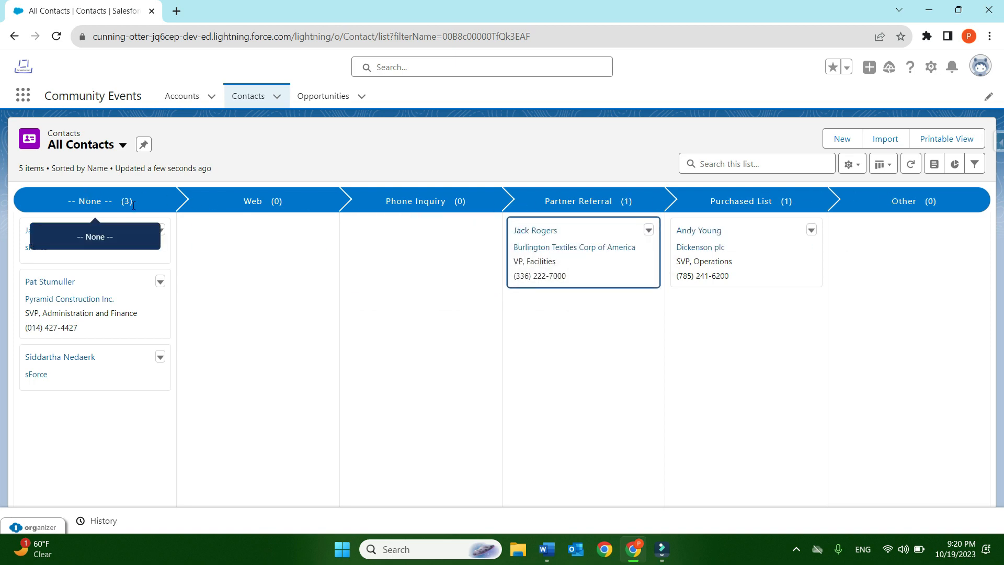
left_click_drag(592, 233, 253, 239)
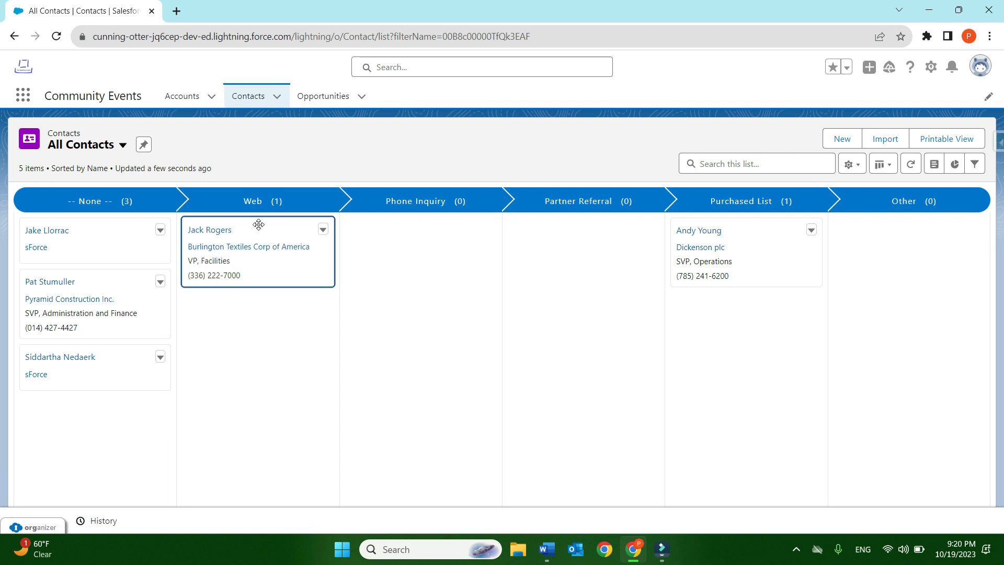
- Change the list display to Split View, and select the first contact and open its record beside the list
left_click(881, 167)
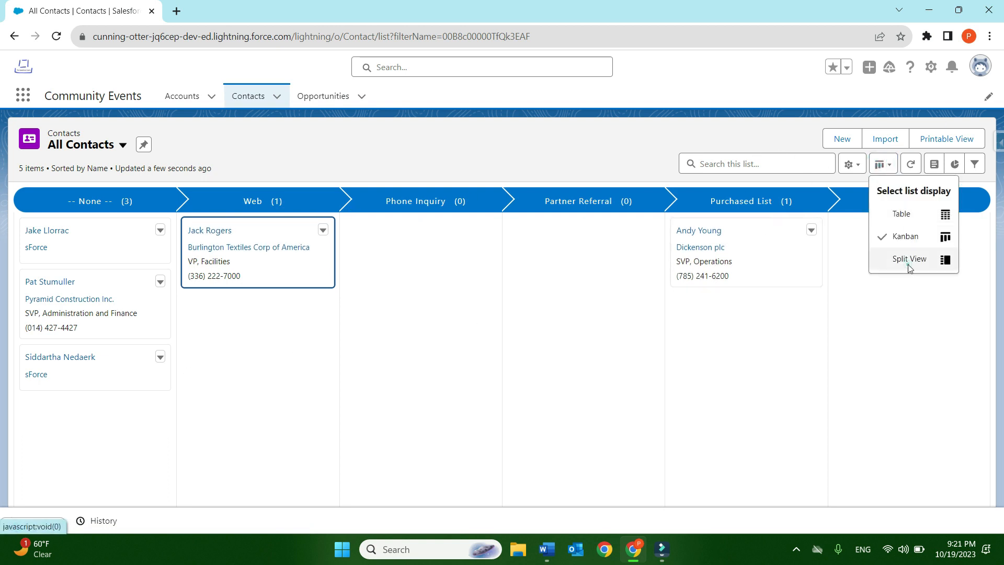
left_click(909, 260)
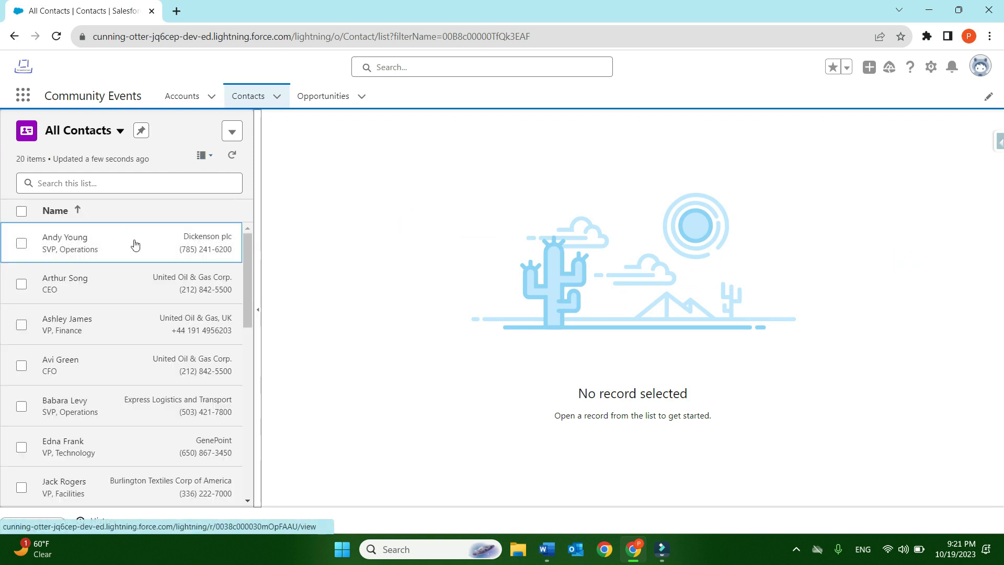
left_click(22, 244)
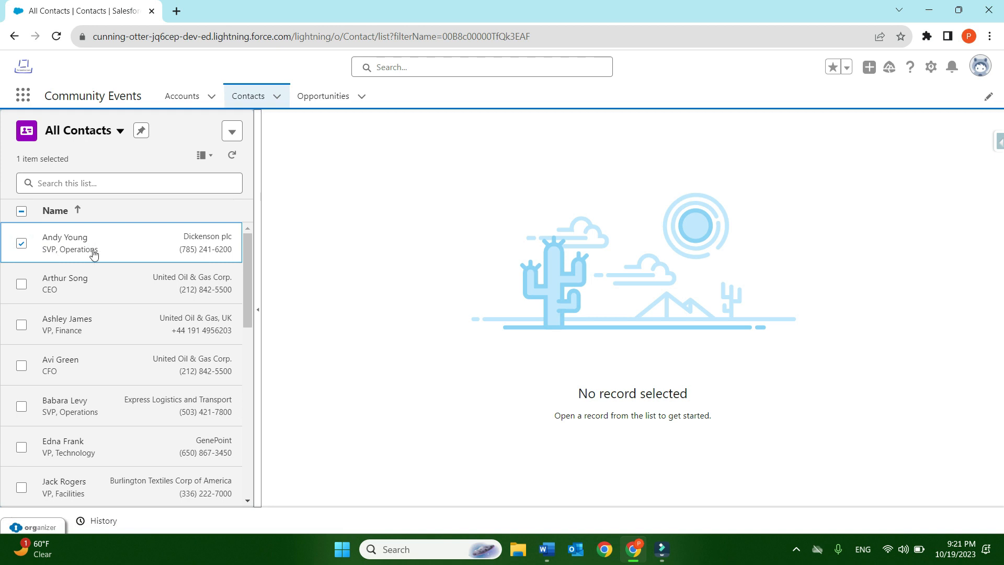
left_click_drag(88, 238, 704, 234)
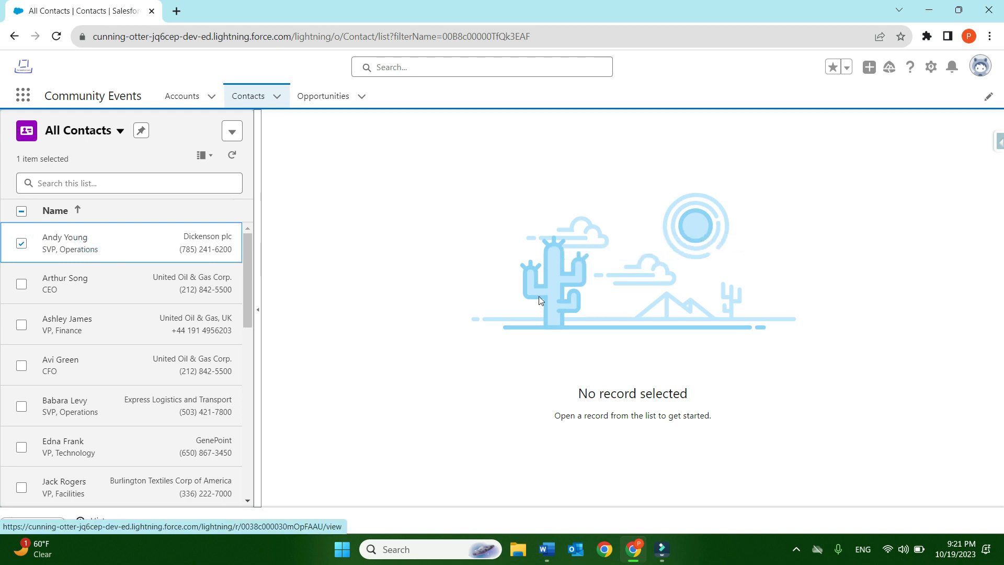
double_click(74, 239)
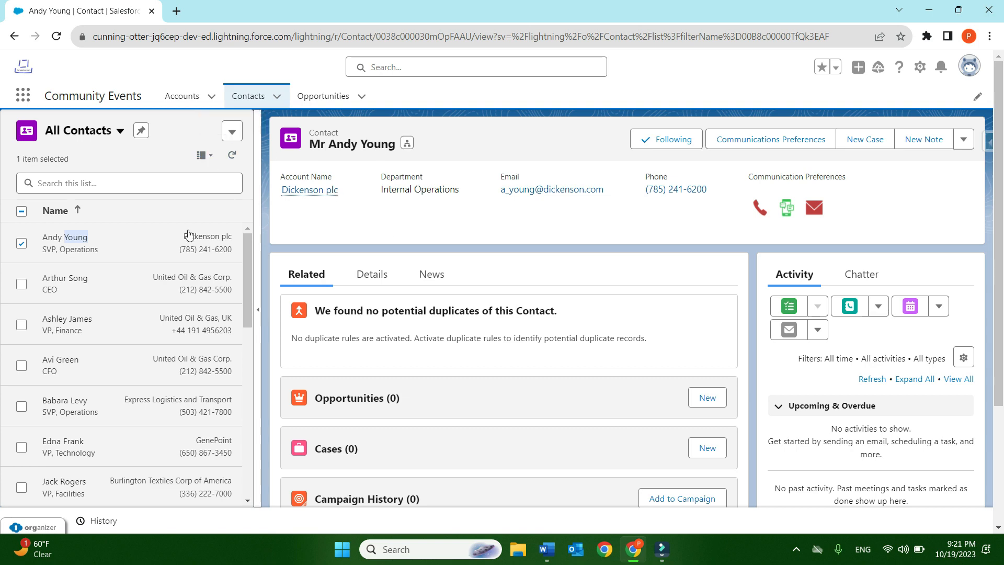
scroll(120, 366, "down", 8)
scroll(130, 377, "up", 8)
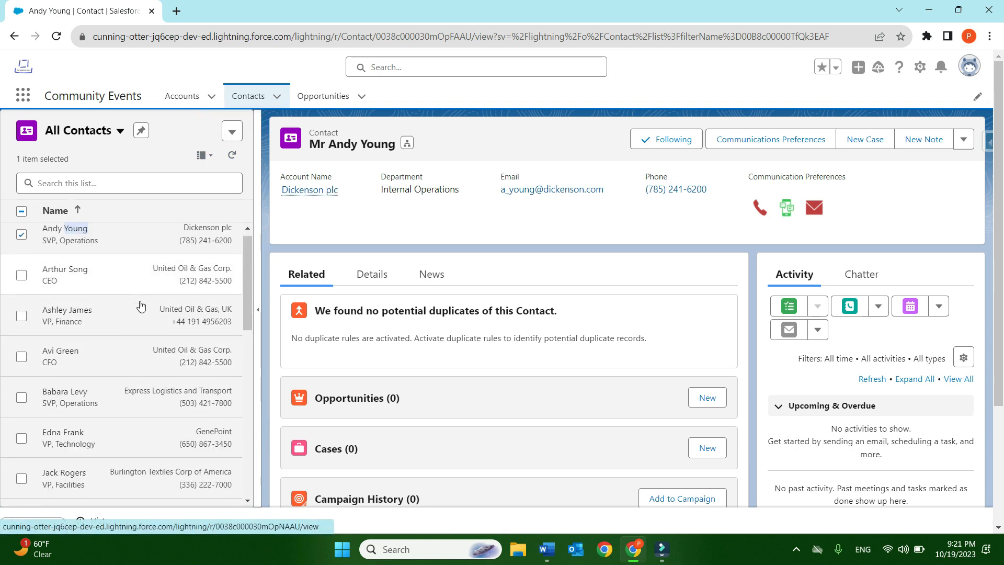
scroll(131, 376, "down", 8)
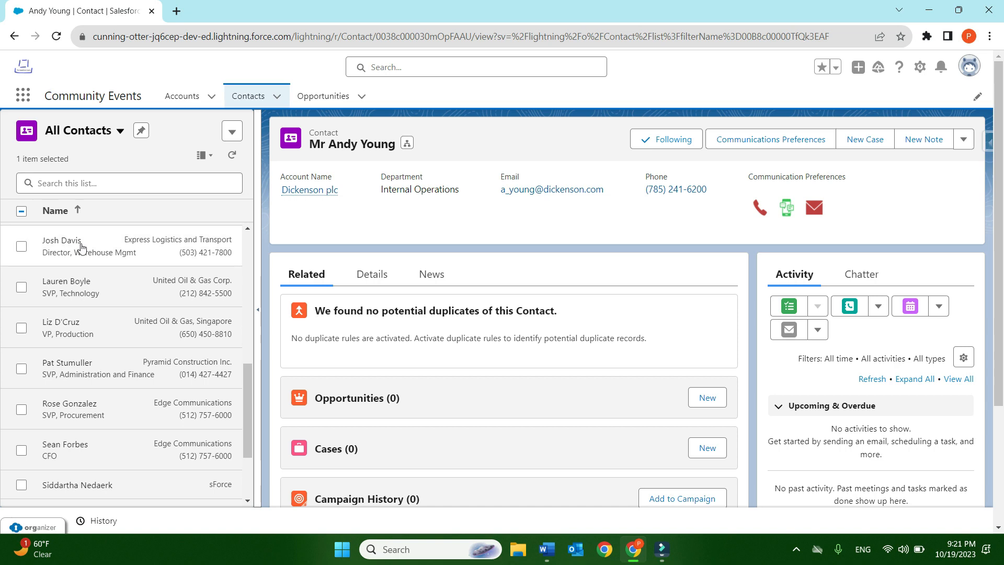
scroll(105, 282, "up", 5)
scroll(104, 281, "up", 2)
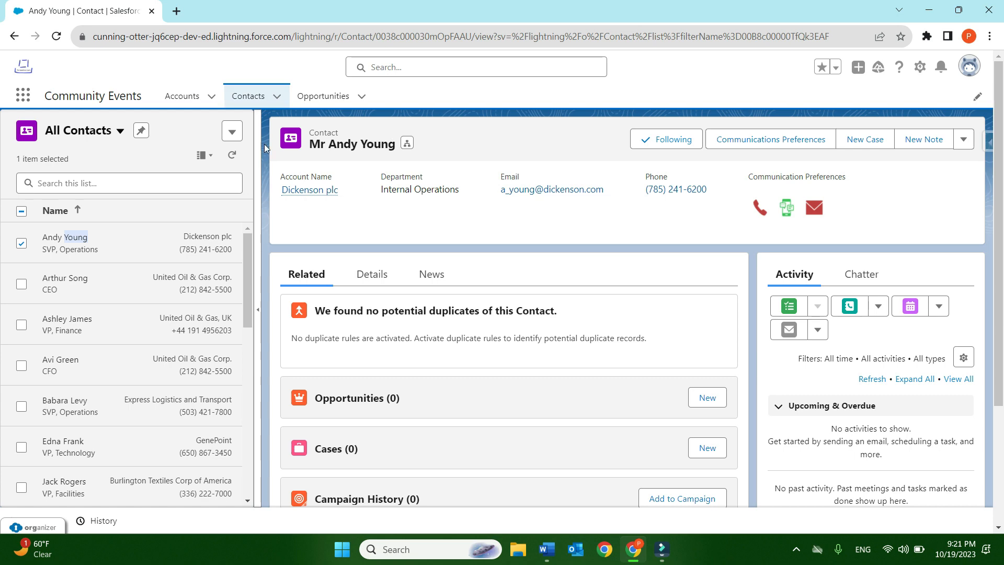
- Return All Contacts to the Table display and select all contacts in the list
left_click(205, 155)
left_click(176, 213)
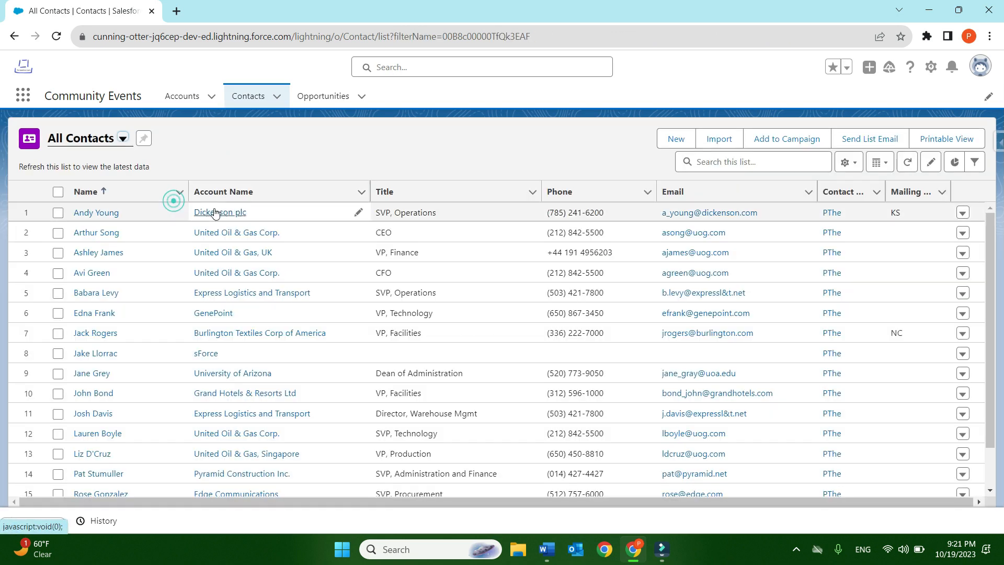
left_click(931, 163)
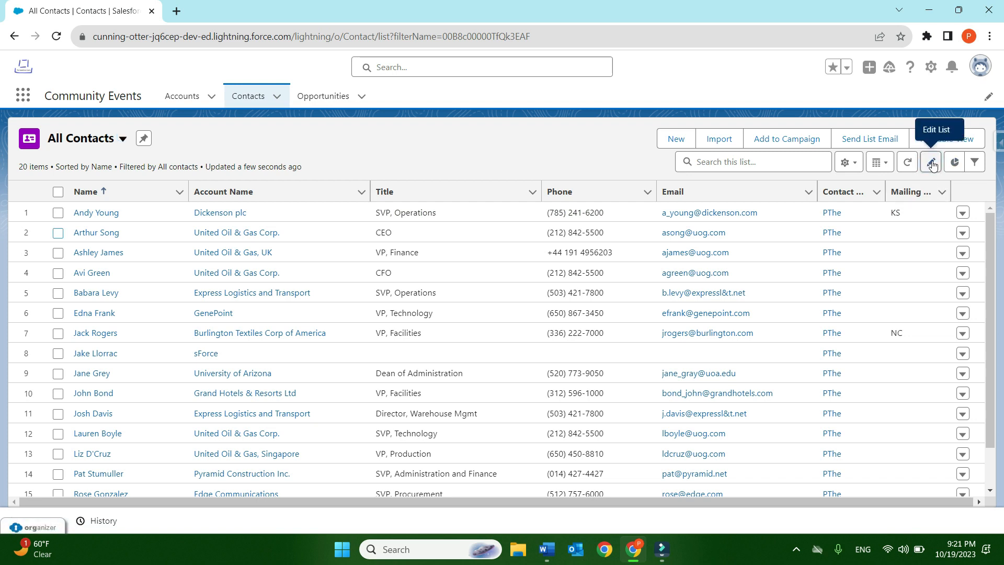
left_click(59, 193)
left_click(60, 196)
left_click(58, 192)
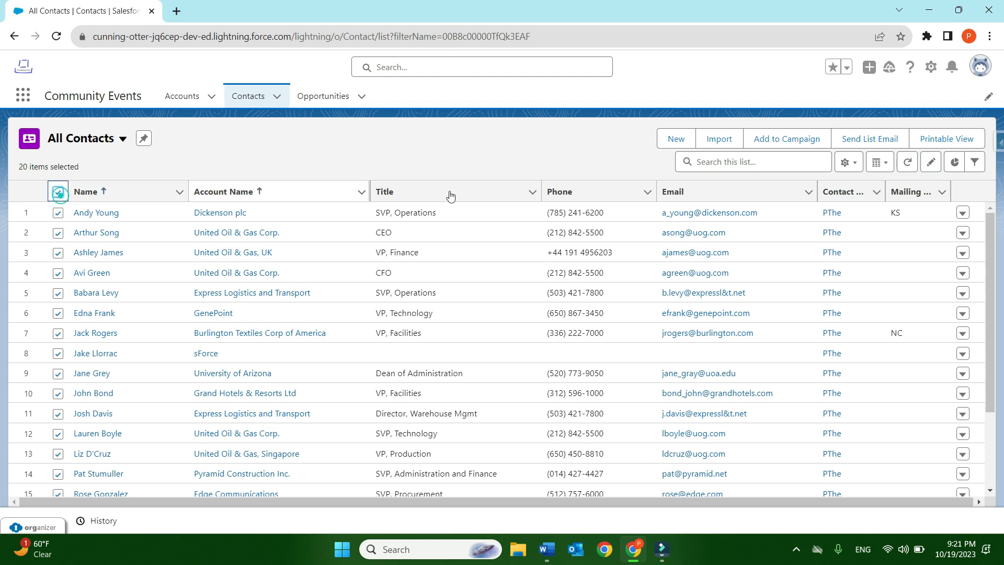
- Try to replace the first contact's account with a new account across all 20 selected items, and dismiss the New Account form
left_click(932, 163)
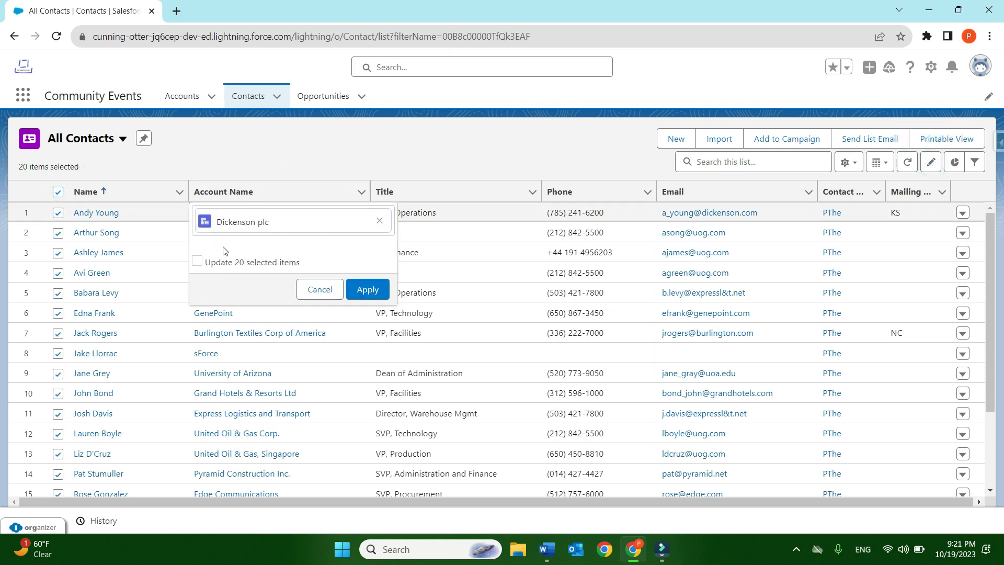
left_click(292, 222)
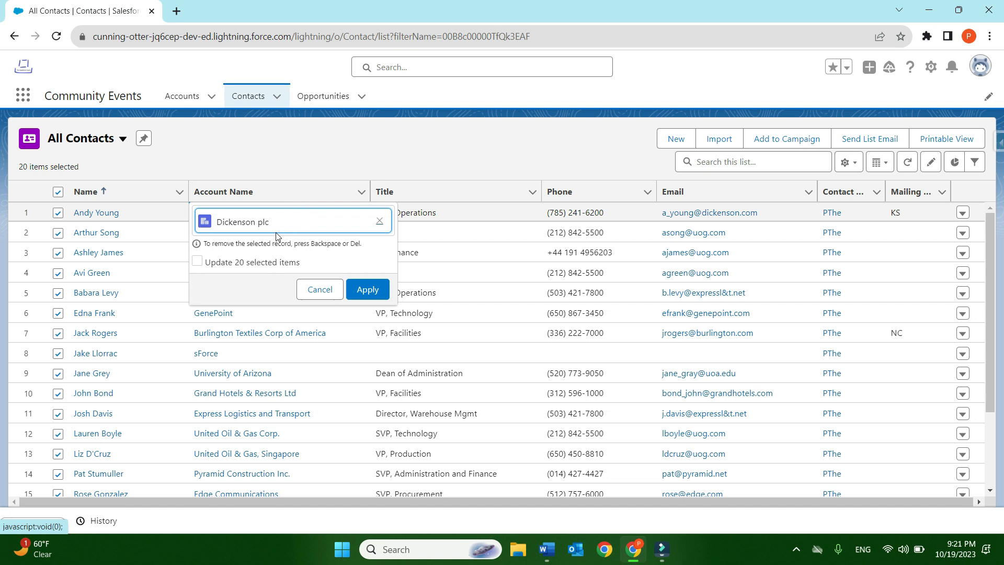
left_click(209, 263)
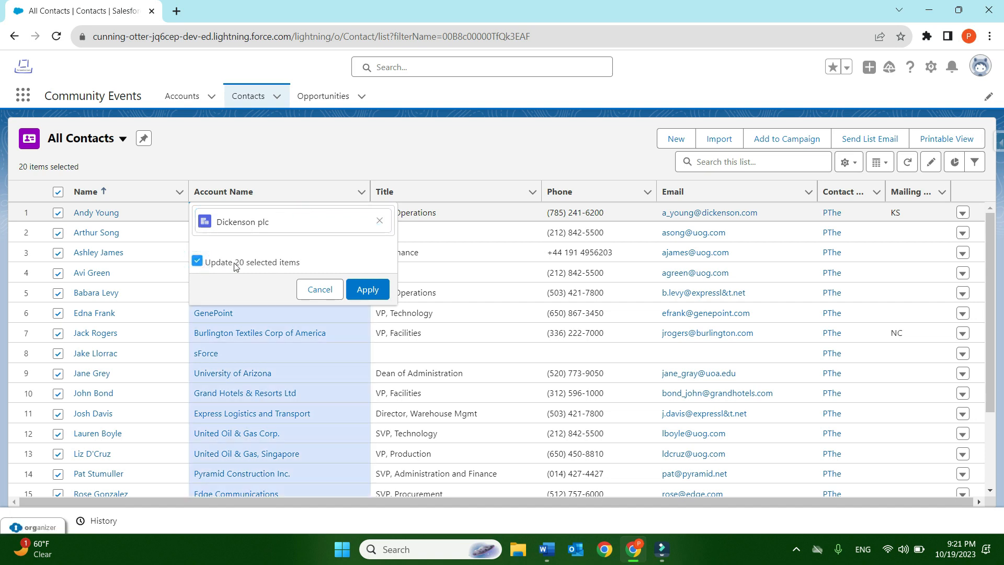
scroll(340, 351, "down", 2)
scroll(359, 347, "up", 2)
left_click(276, 224)
key("BackSpace")
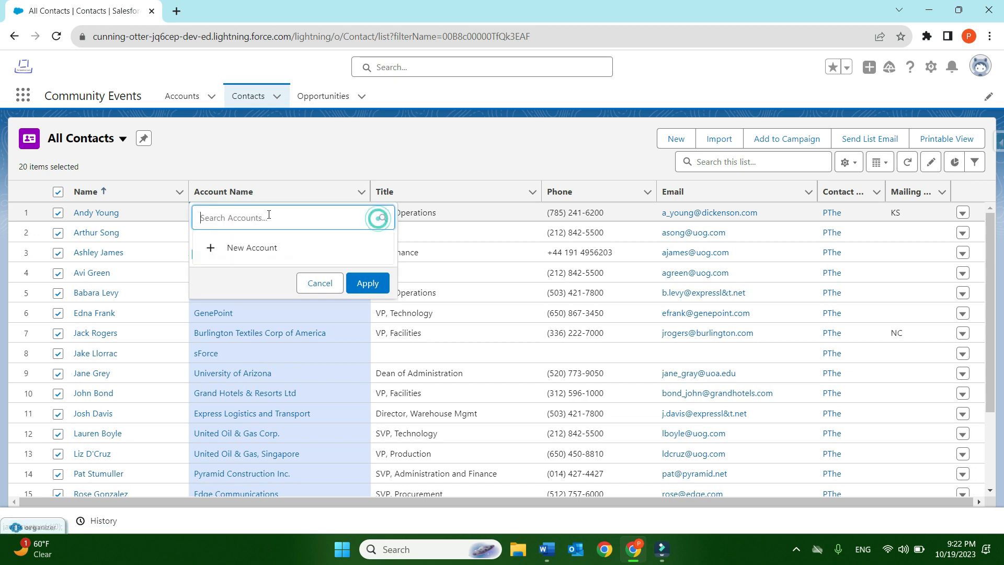
left_click(214, 250)
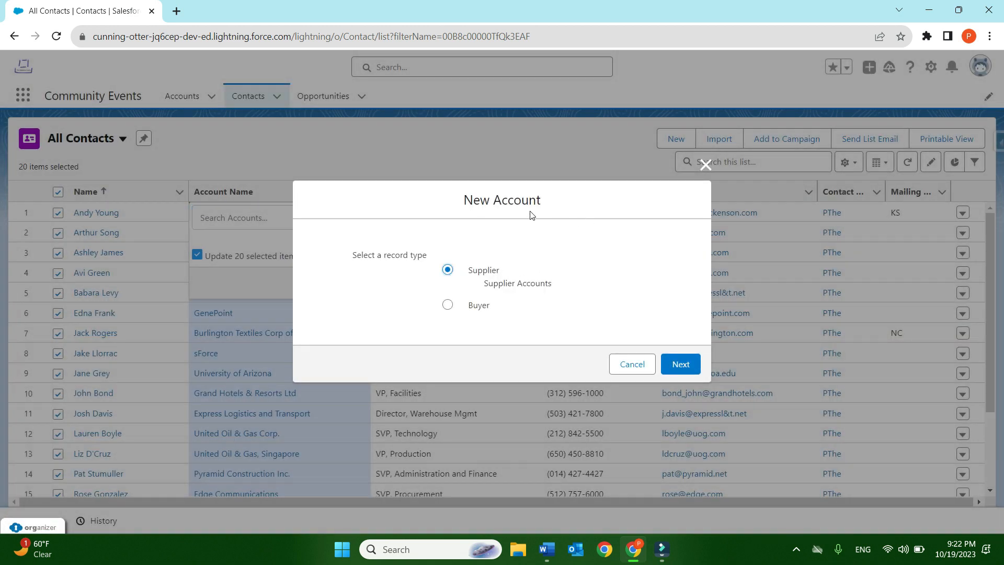
key("Escape")
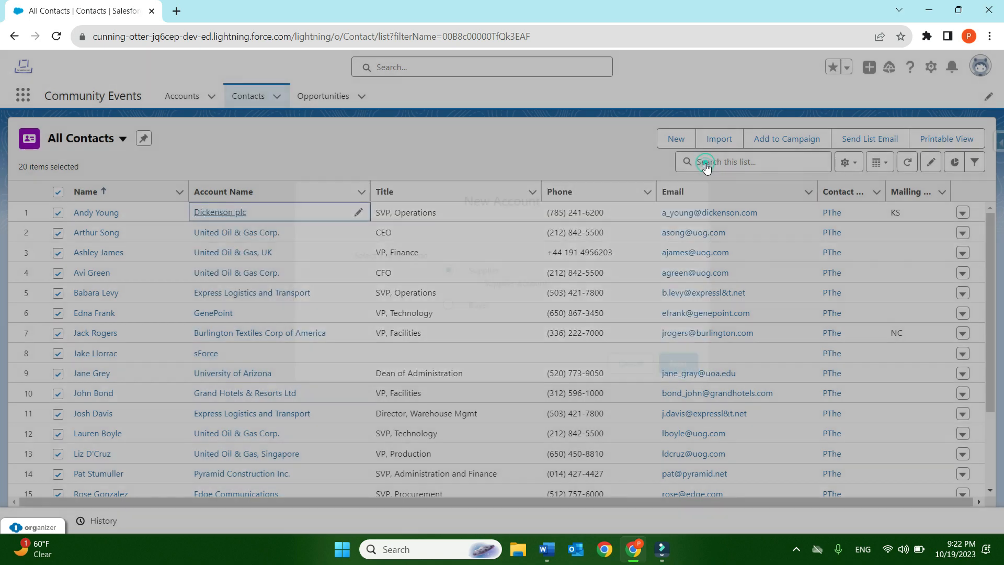
- Try changing the first contact's account to sForce with the update applied to all 20 selected items, and cancel the edit
left_click(359, 213)
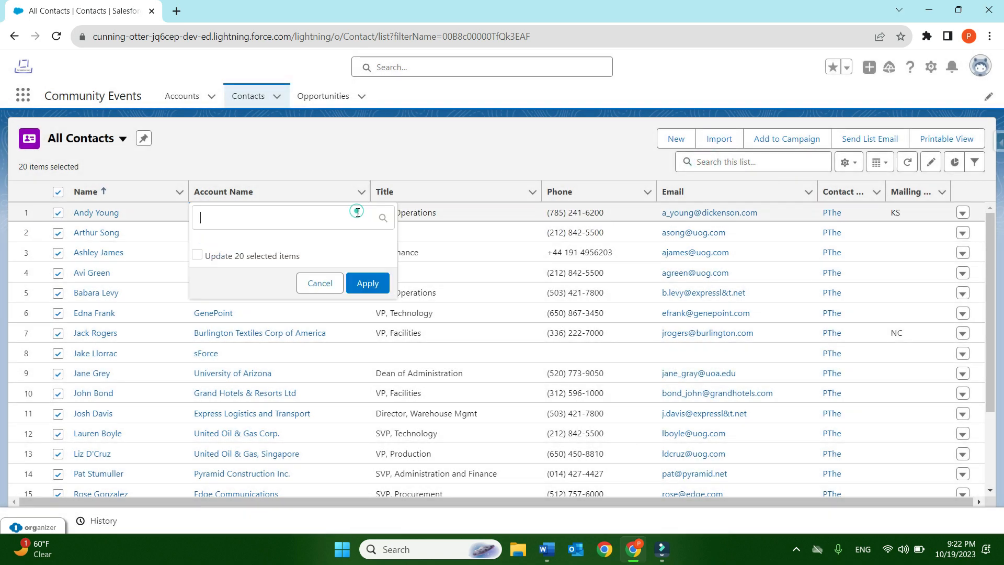
left_click(297, 225)
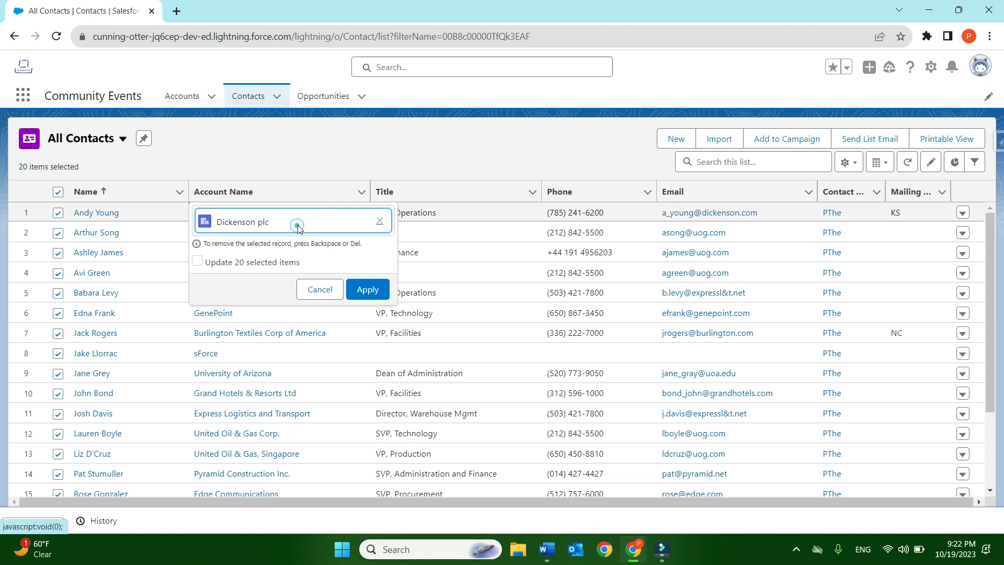
left_click(380, 222)
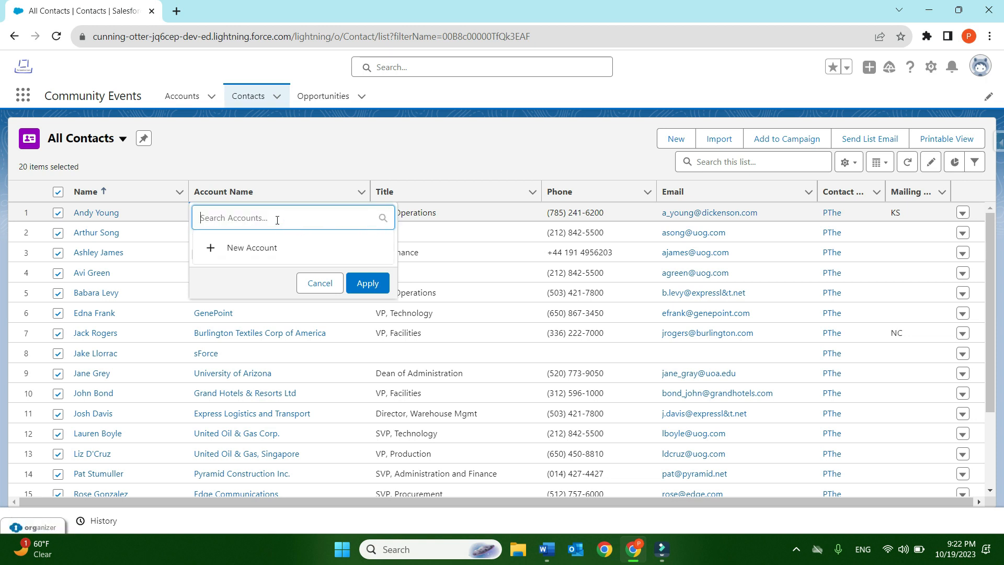
type("sforce")
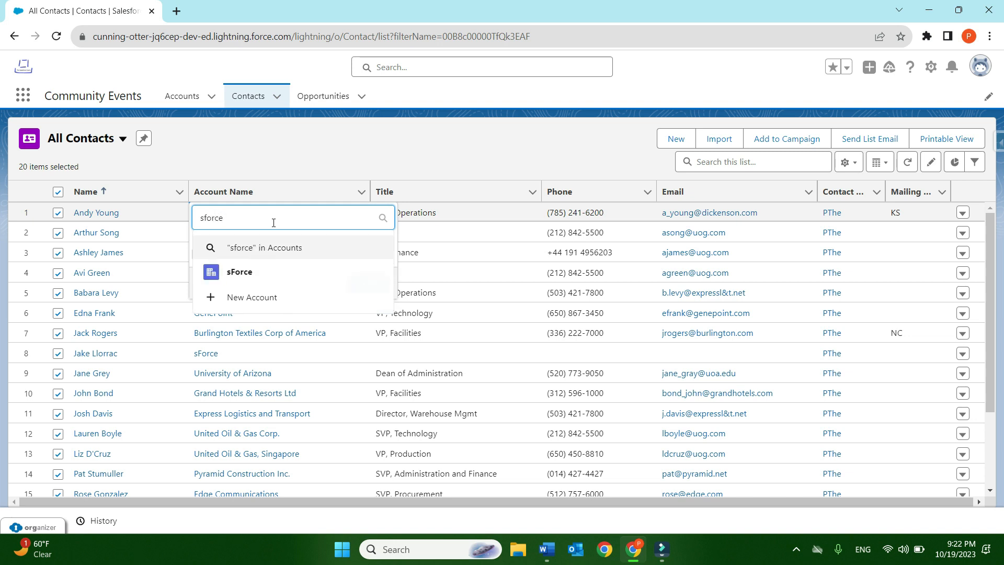
left_click(268, 280)
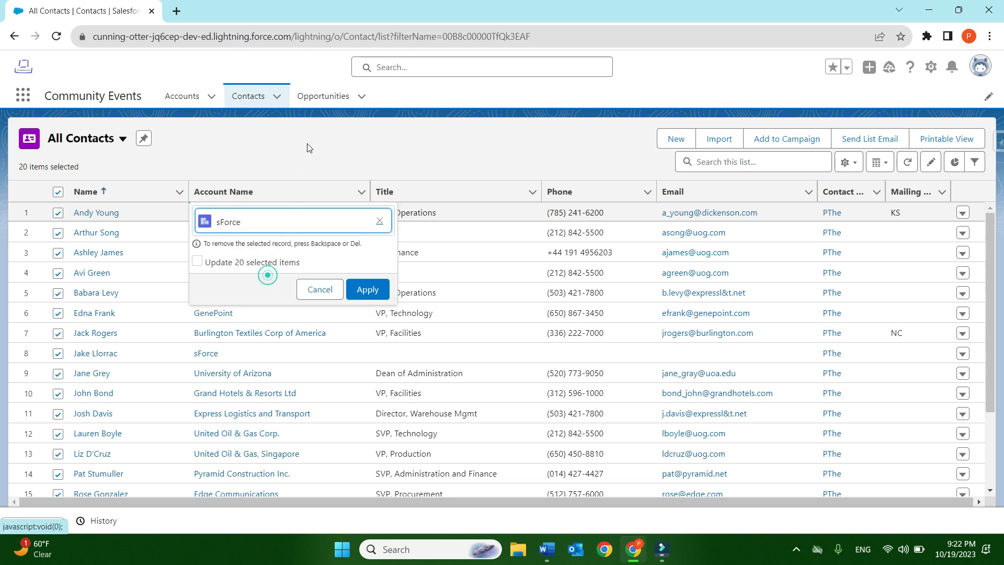
left_click(198, 261)
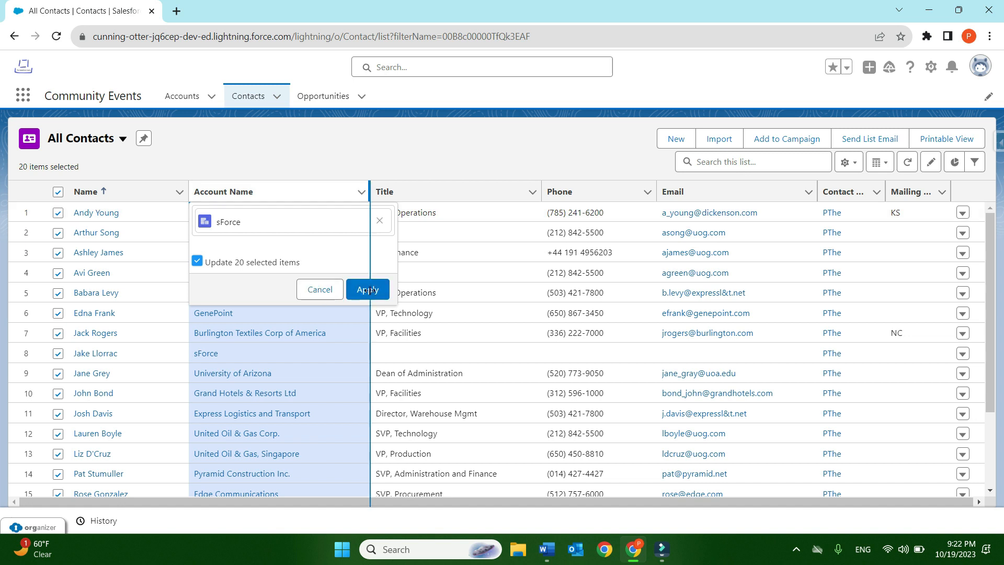
left_click(313, 292)
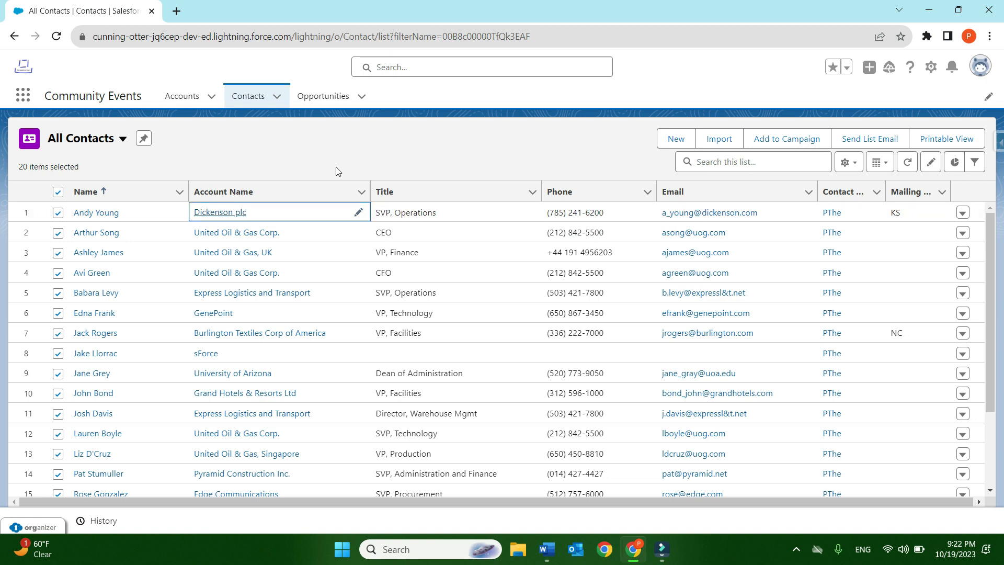
left_click(518, 145)
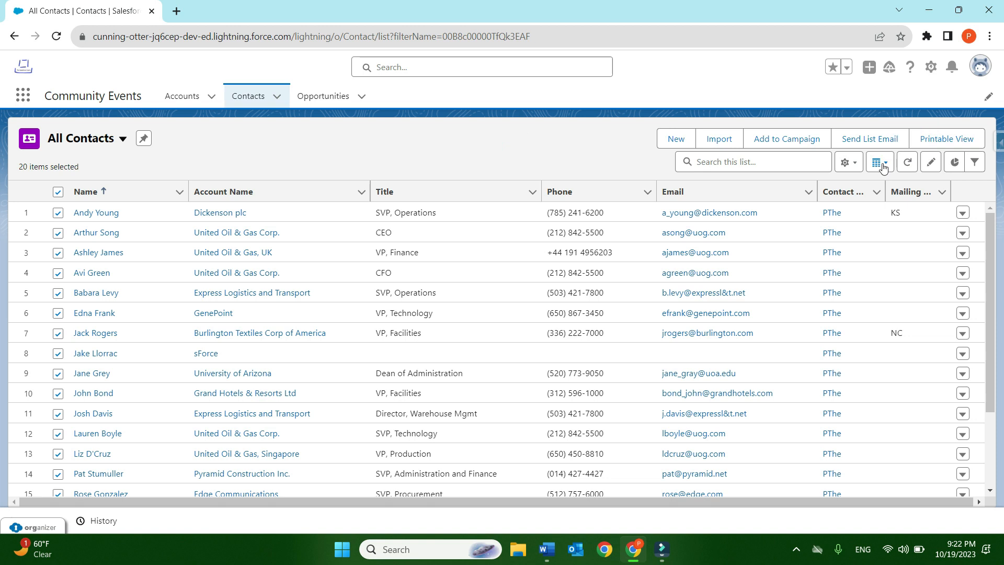
- Show the charts for All Contacts and select the Contacts By Lead Source chart
left_click(955, 165)
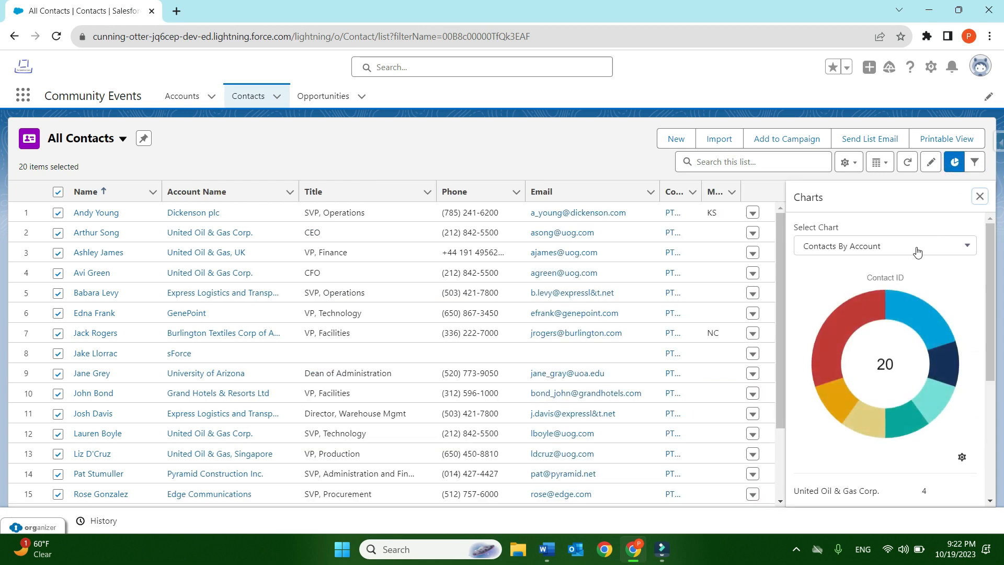
left_click(917, 252)
left_click(885, 297)
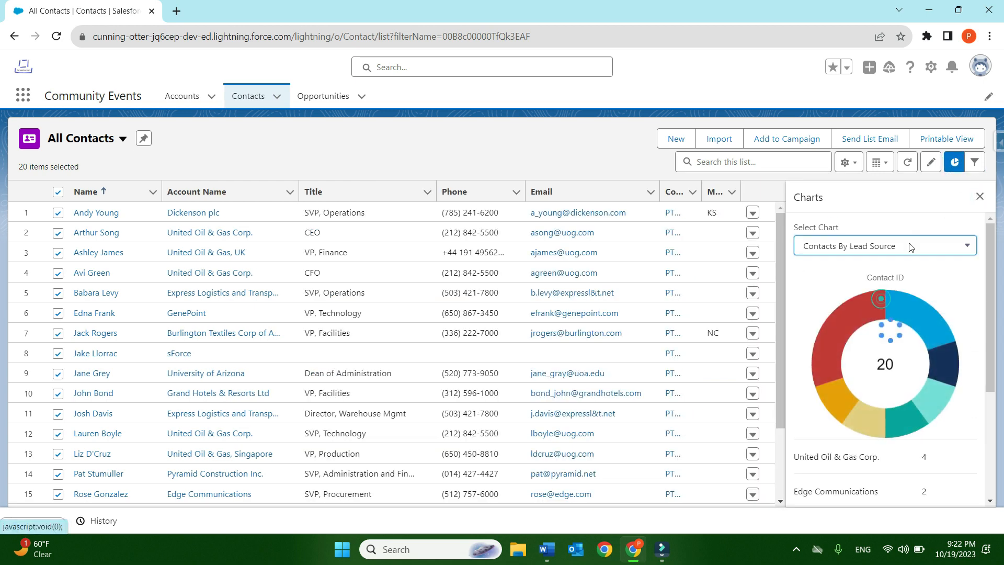
- Examine the Contacts By Lead Source chart, its lead source breakdown and its available display types
mouse_move(877, 318)
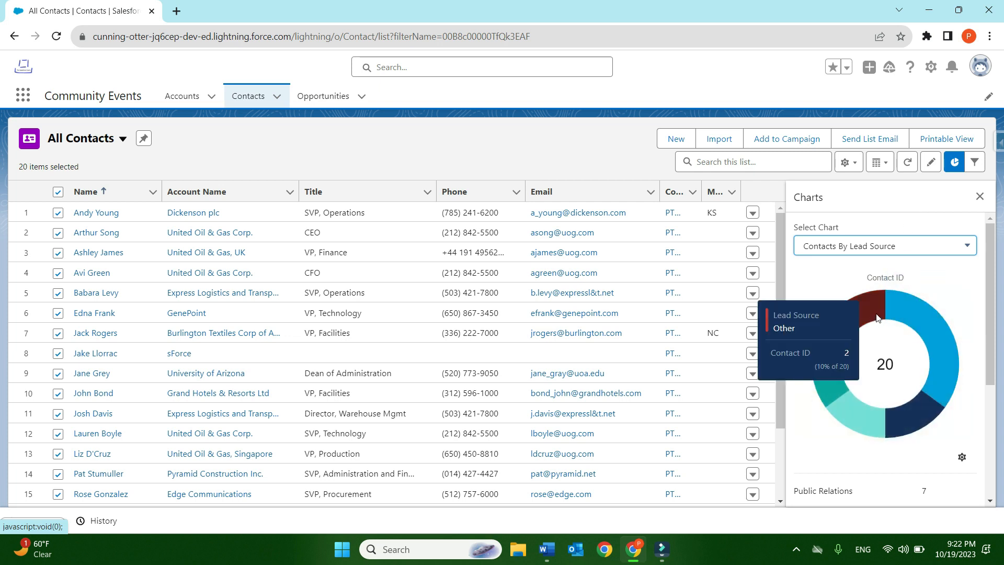
scroll(957, 350, "down", 3)
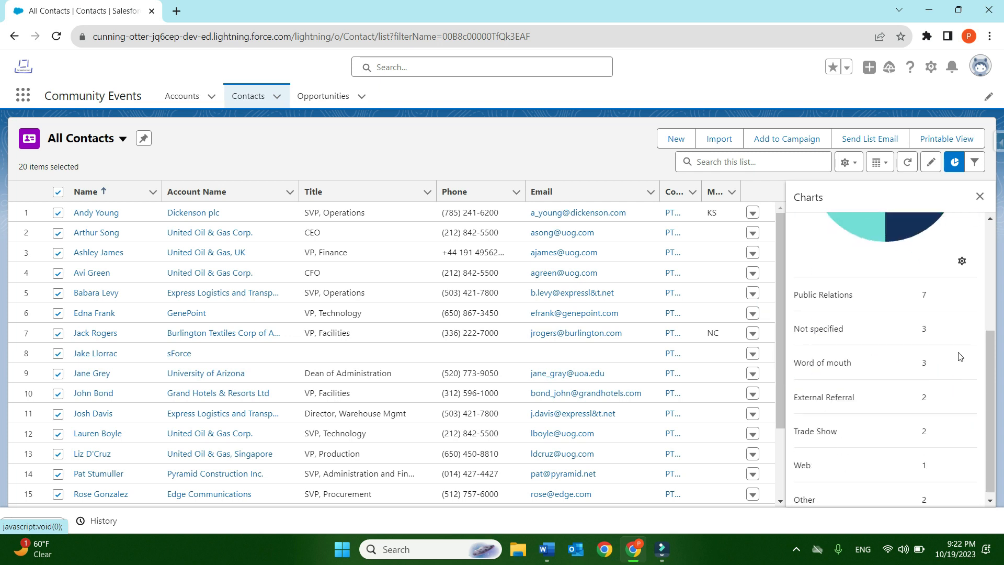
scroll(957, 350, "down", 1)
scroll(942, 377, "up", 5)
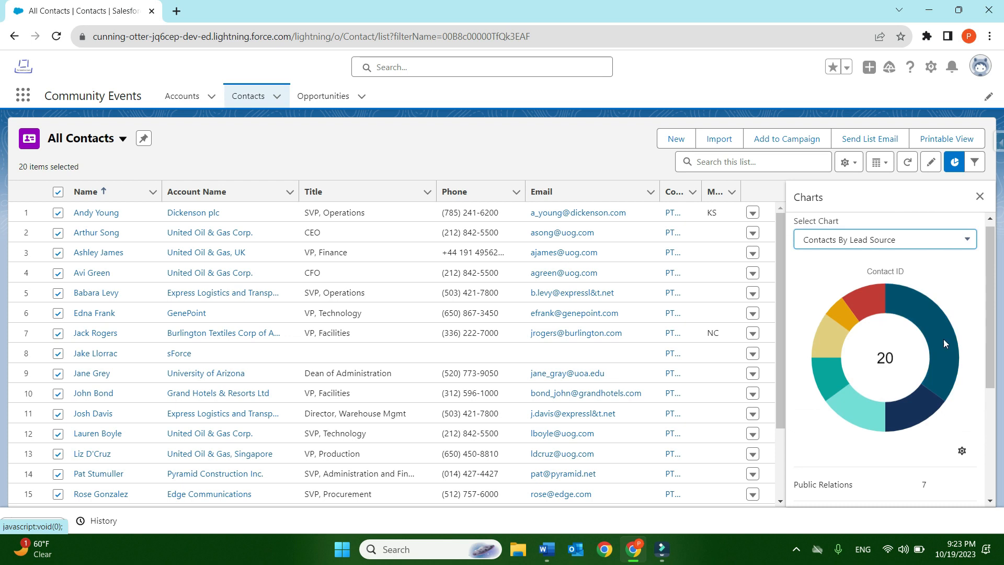
left_click(963, 453)
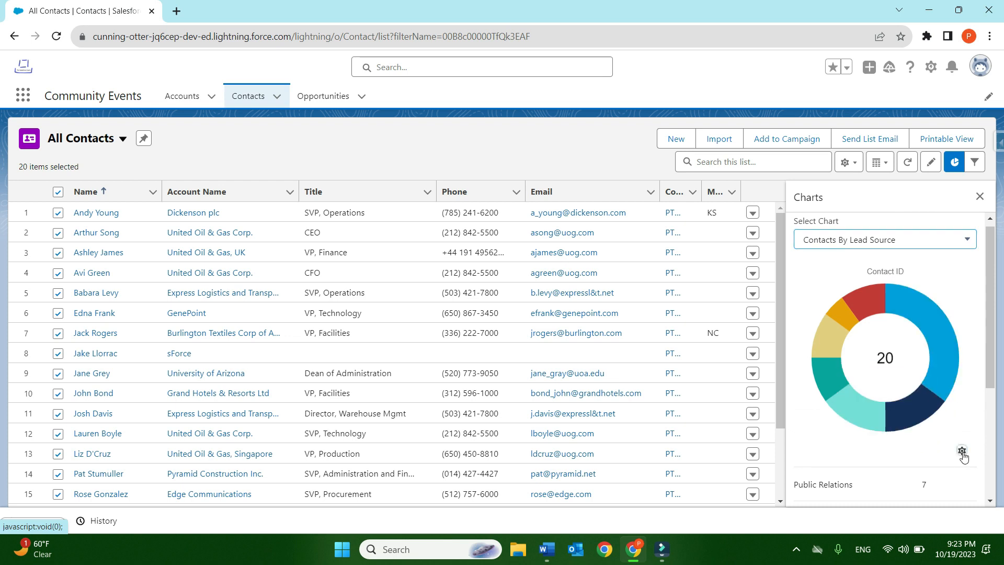
scroll(963, 453, "down", 3)
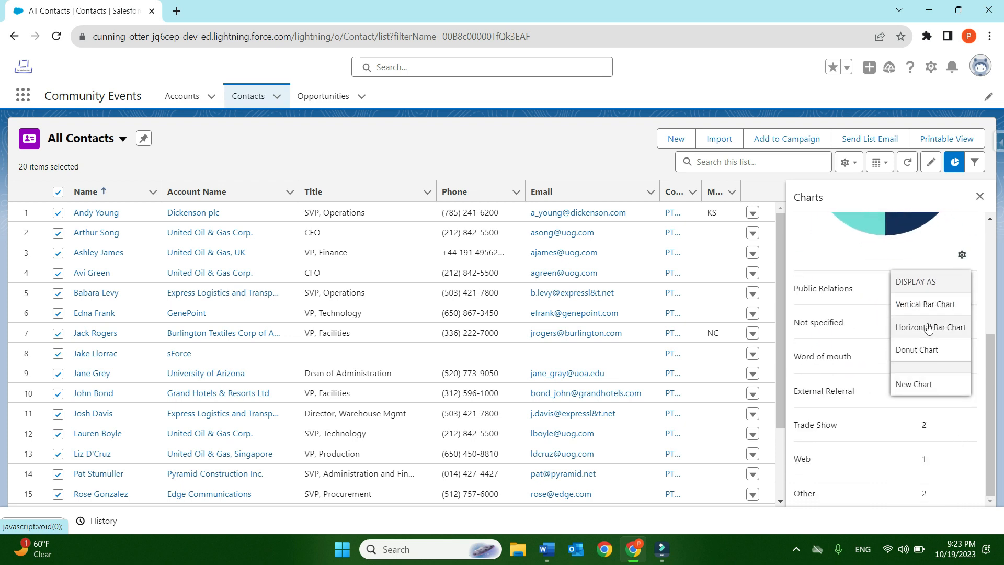
scroll(927, 348, "up", 4)
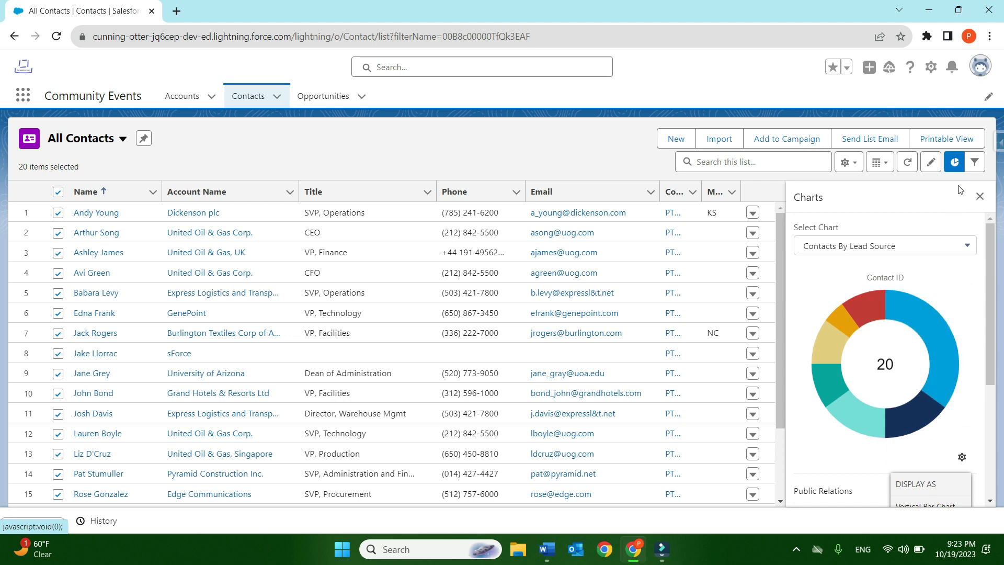
- Start a new filter on All Contacts using the Account: Active field
left_click(975, 162)
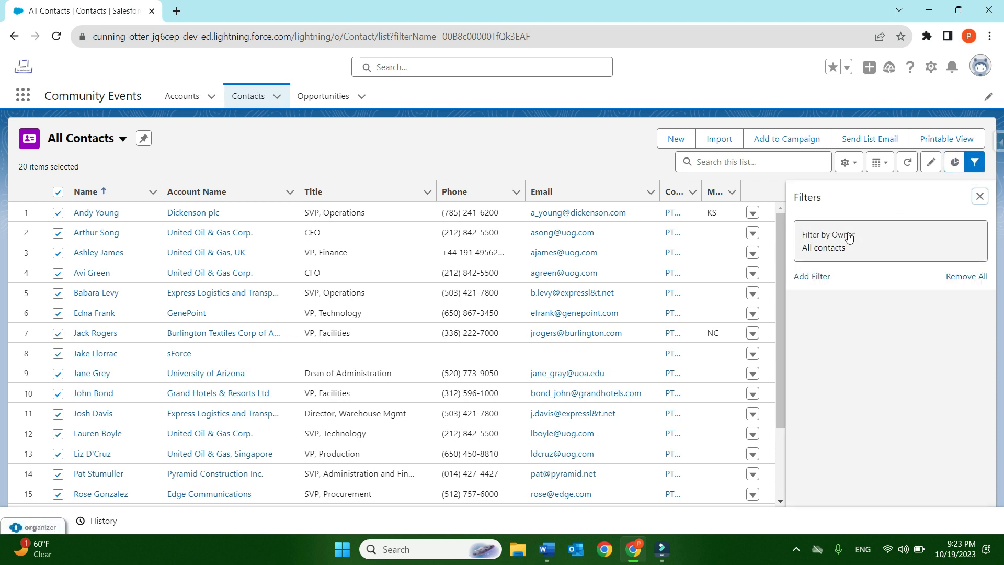
left_click(823, 282)
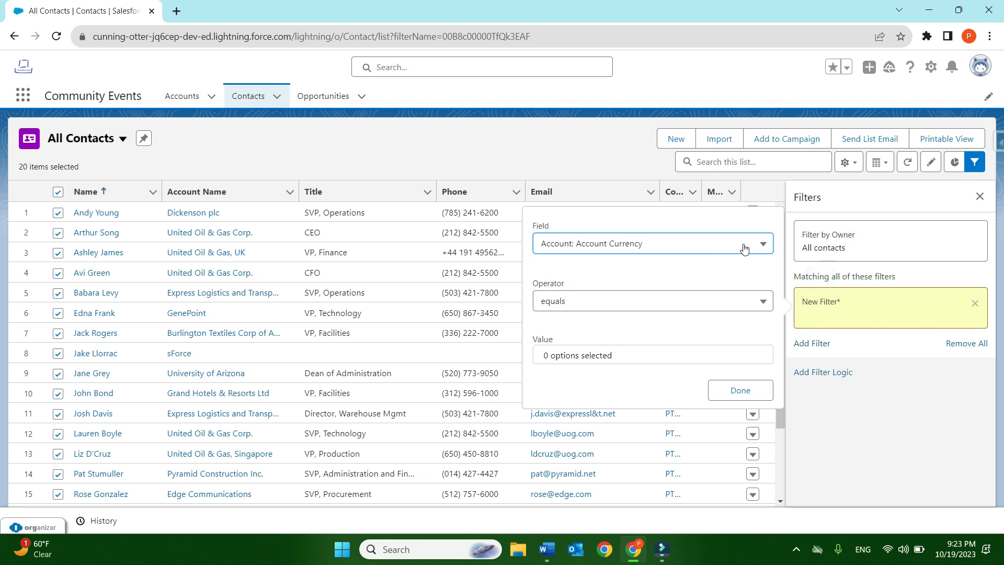
left_click(745, 248)
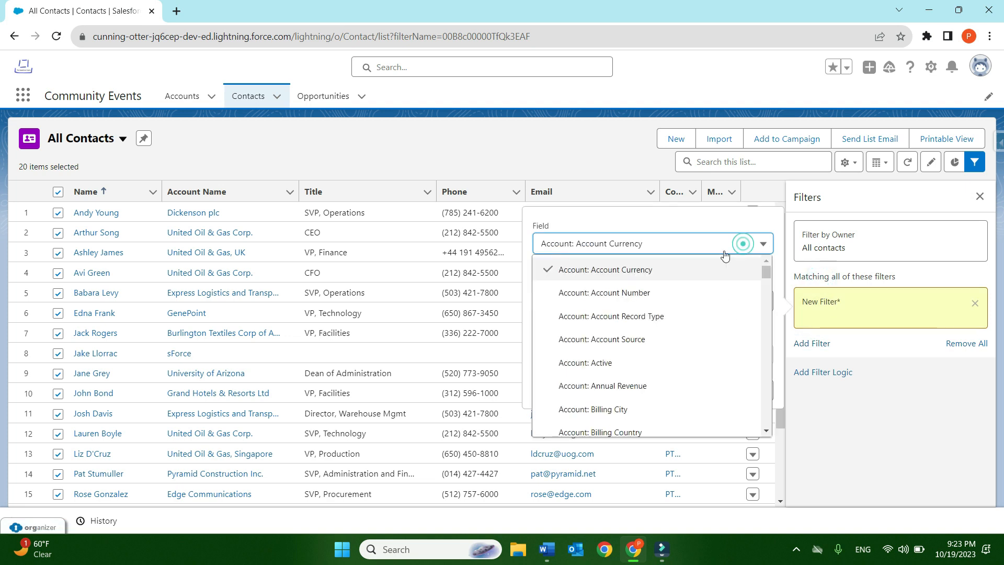
left_click(655, 367)
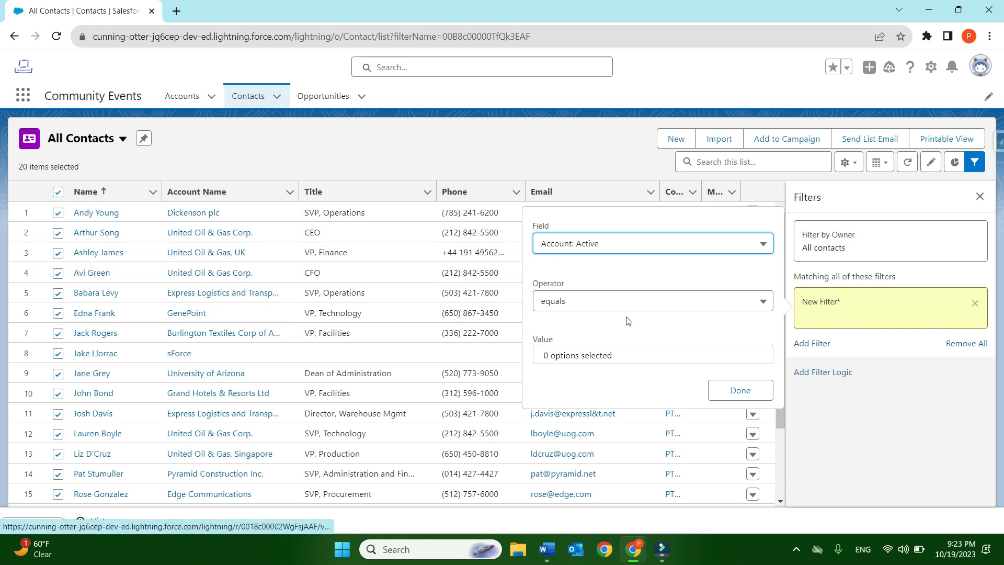
- Set the Account: Active filter to equals Yes and save the list view
left_click(647, 351)
left_click(565, 389)
left_click(565, 389)
left_click(599, 389)
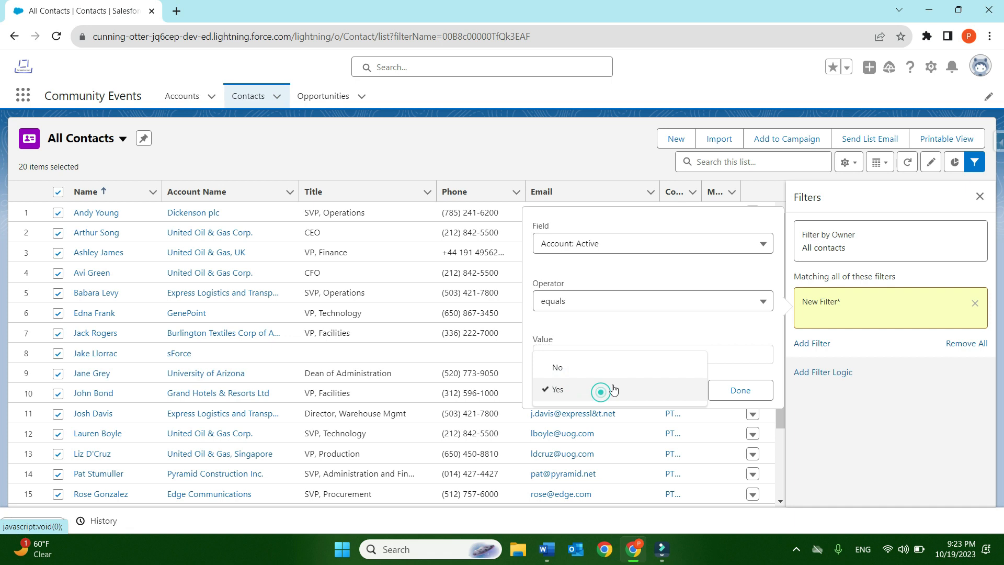
left_click(638, 328)
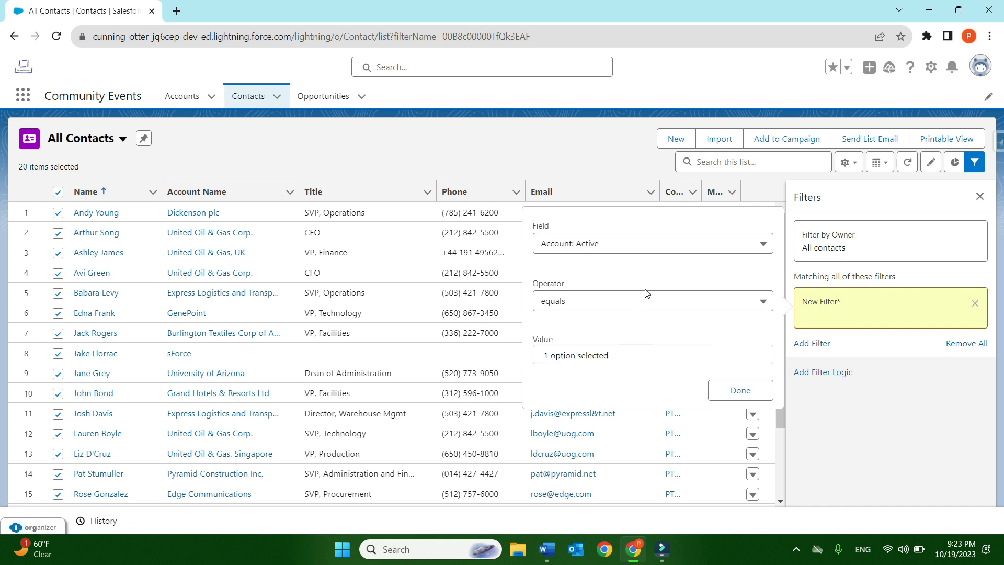
left_click(644, 352)
left_click(638, 327)
left_click(737, 388)
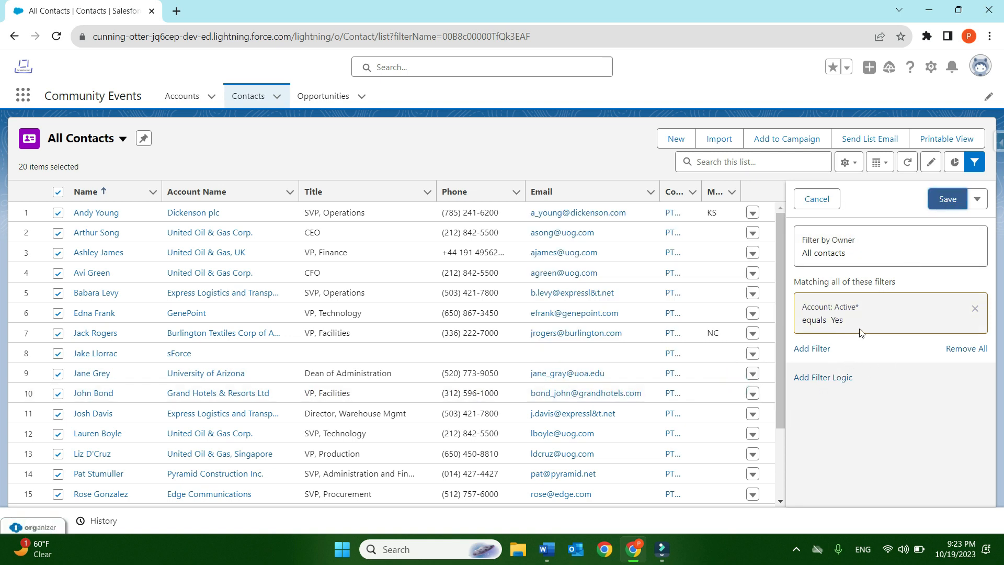
left_click(944, 200)
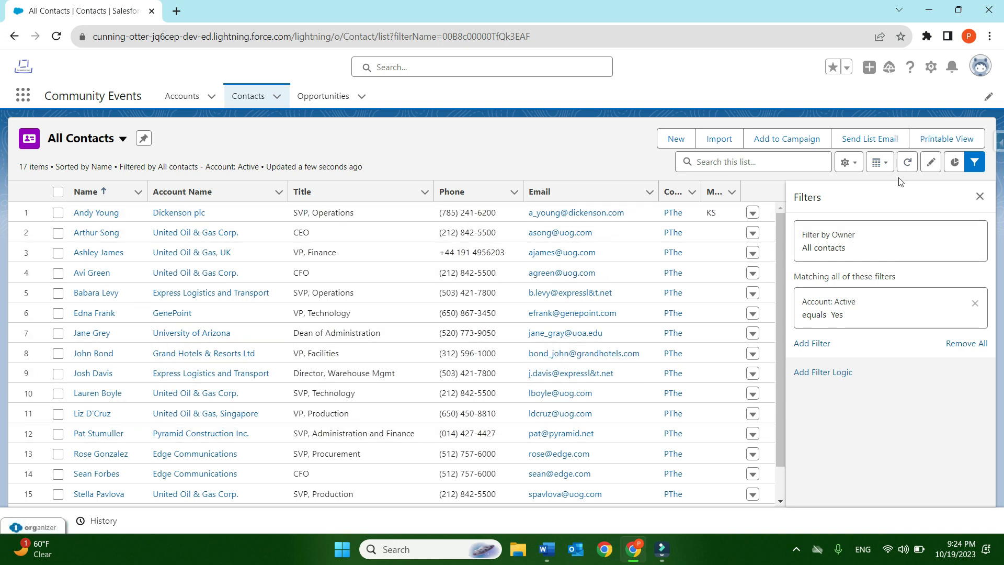
- Review who can see the All Contacts list view in its sharing settings, and cancel without changes
left_click(850, 163)
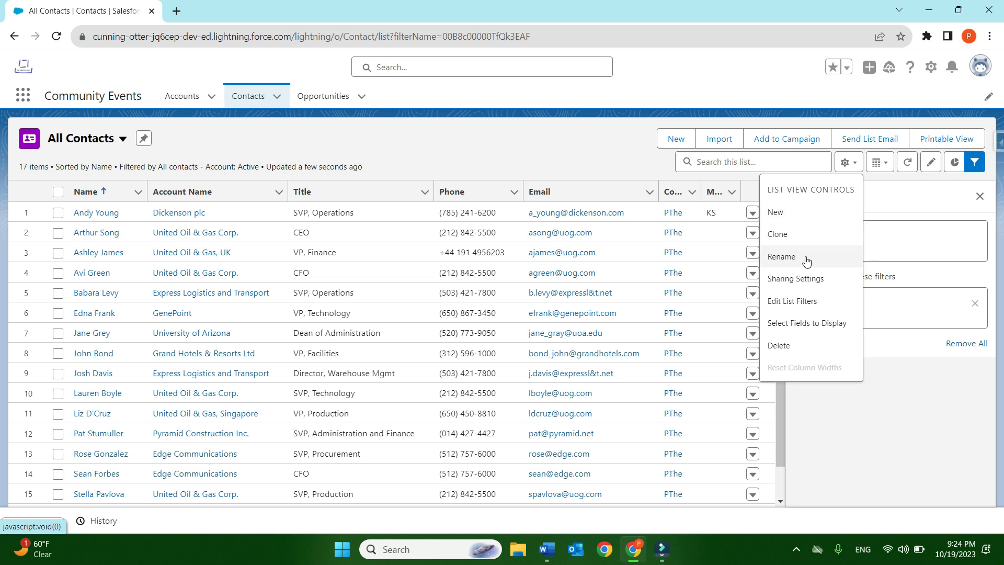
left_click(814, 281)
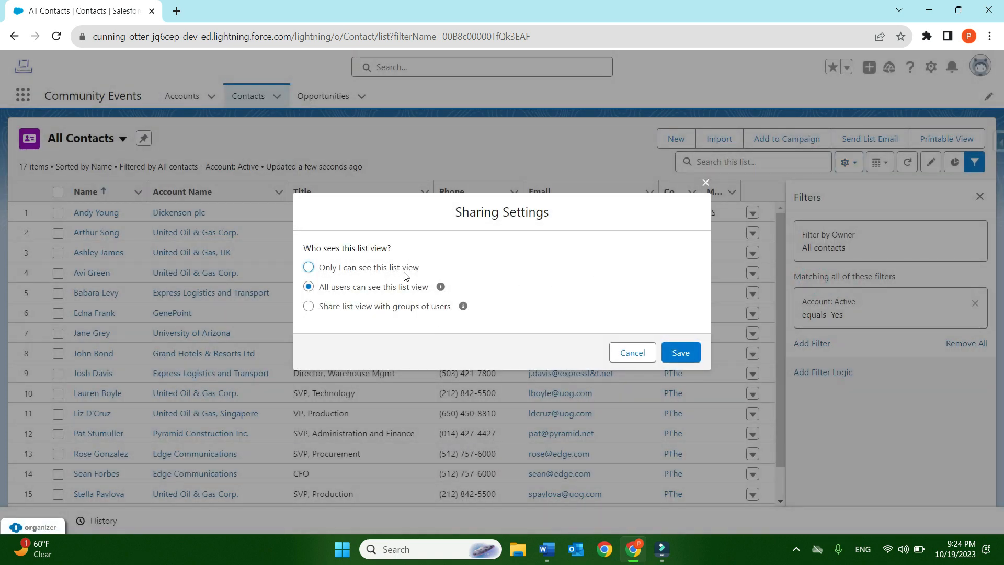
left_click(639, 355)
- View the All Contacts filters through the list view controls and hide them again
left_click(847, 163)
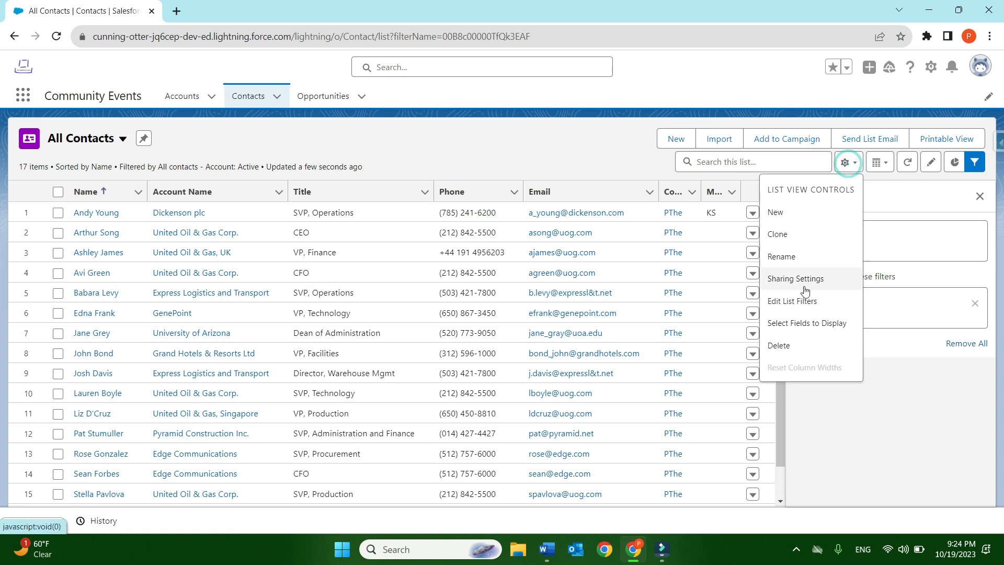
left_click(803, 302)
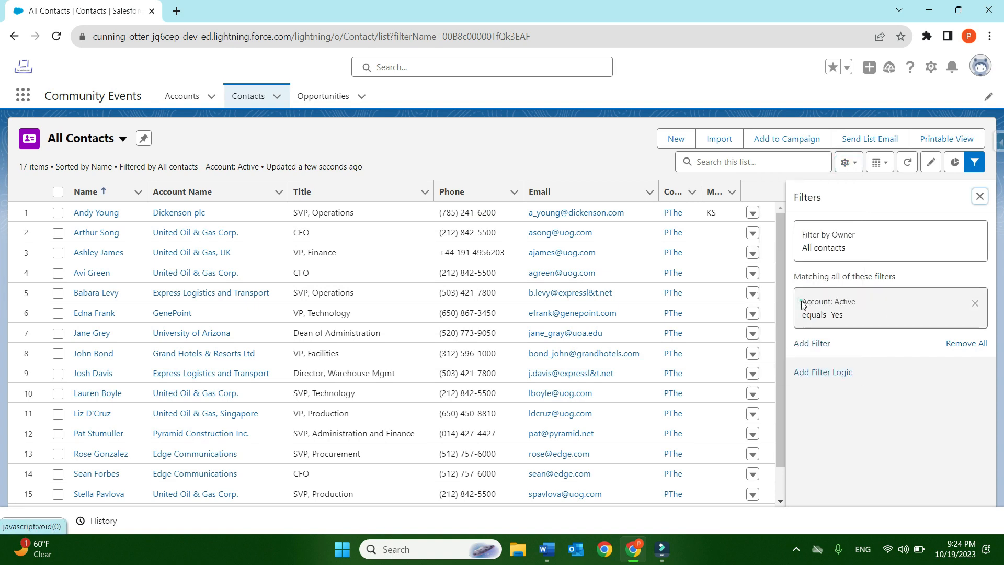
left_click(983, 164)
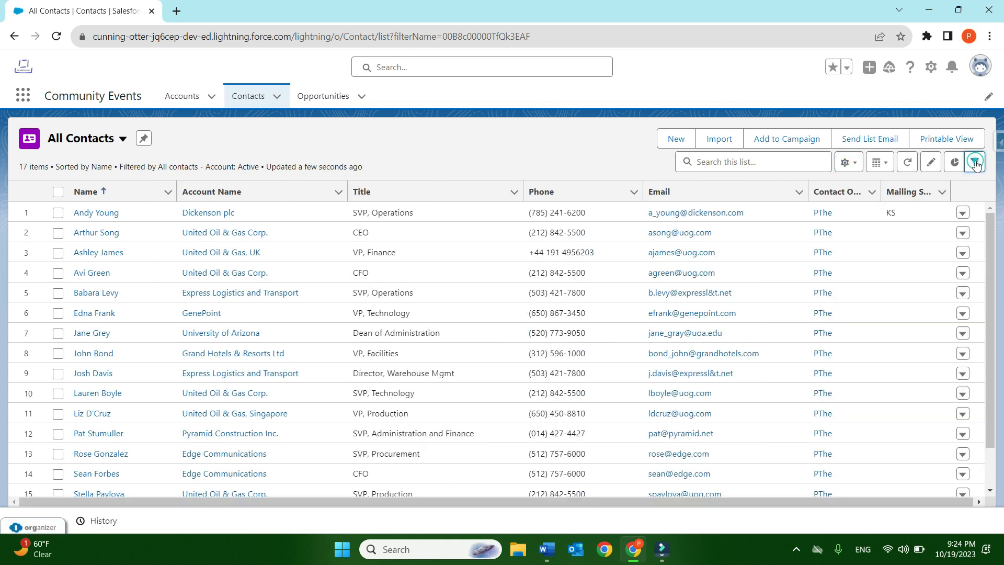
left_click(849, 163)
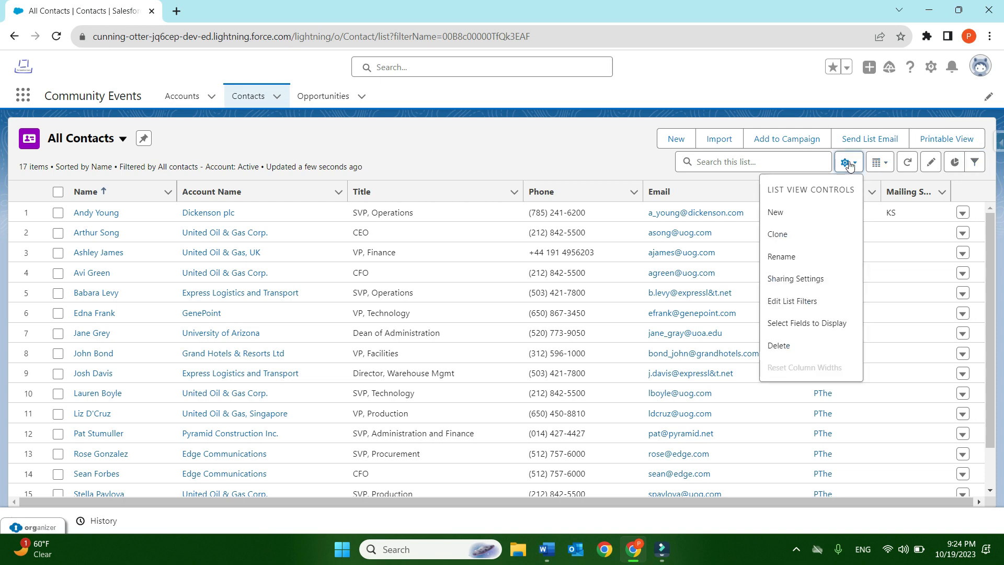
left_click(793, 302)
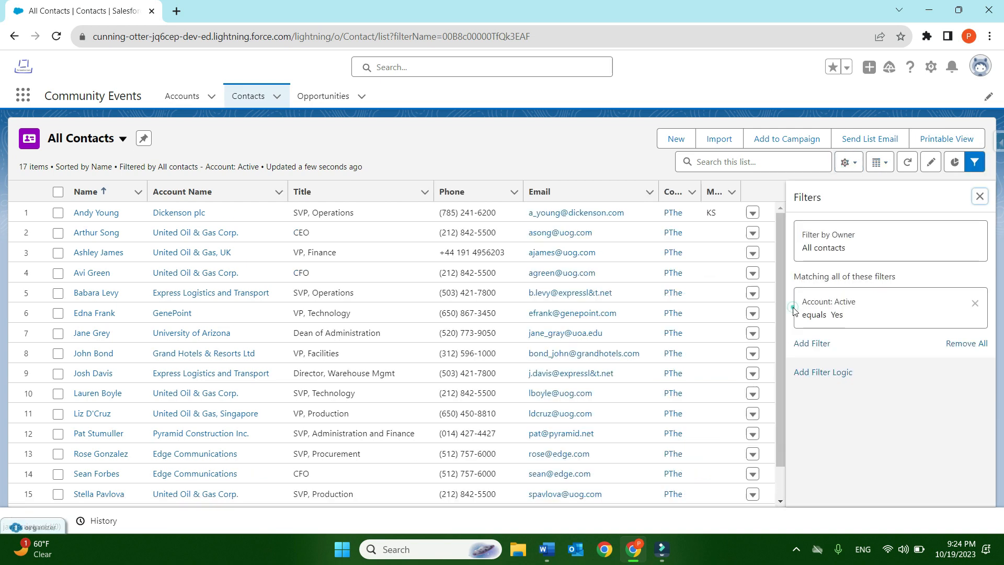
left_click(980, 197)
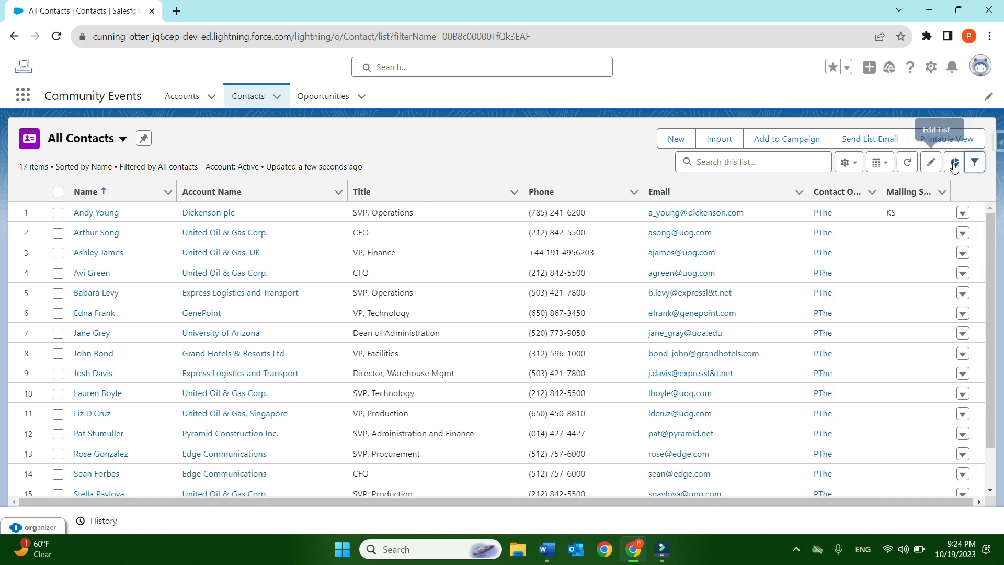
- Remove the Account: Active filter from All Contacts, save the list view and hide the filters
left_click(974, 164)
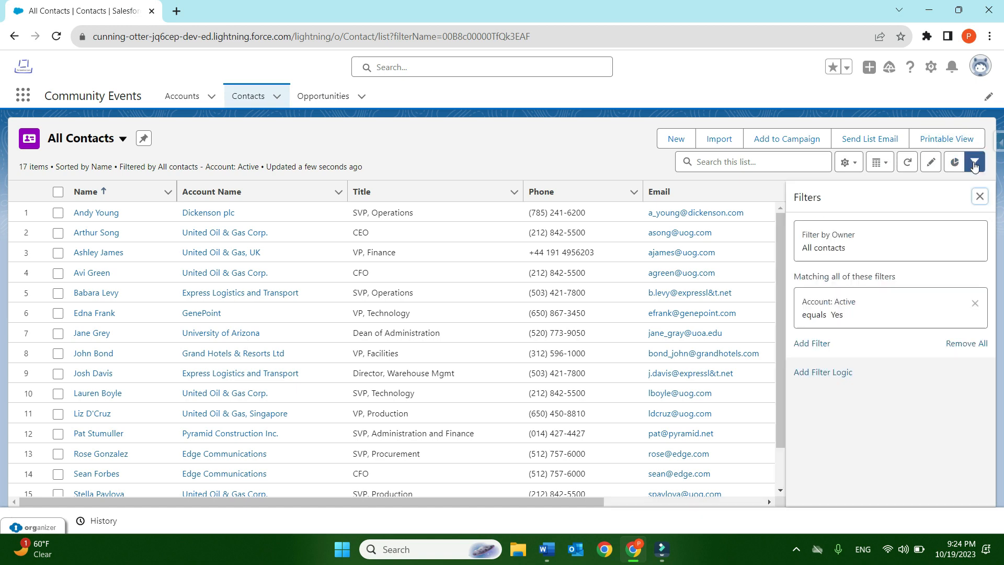
left_click(975, 303)
left_click(948, 199)
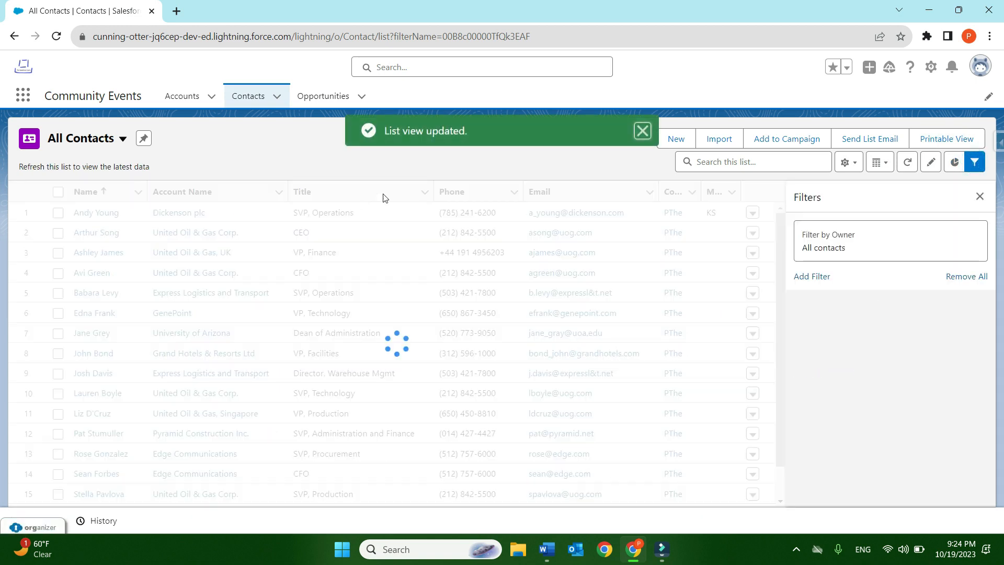
left_click(974, 162)
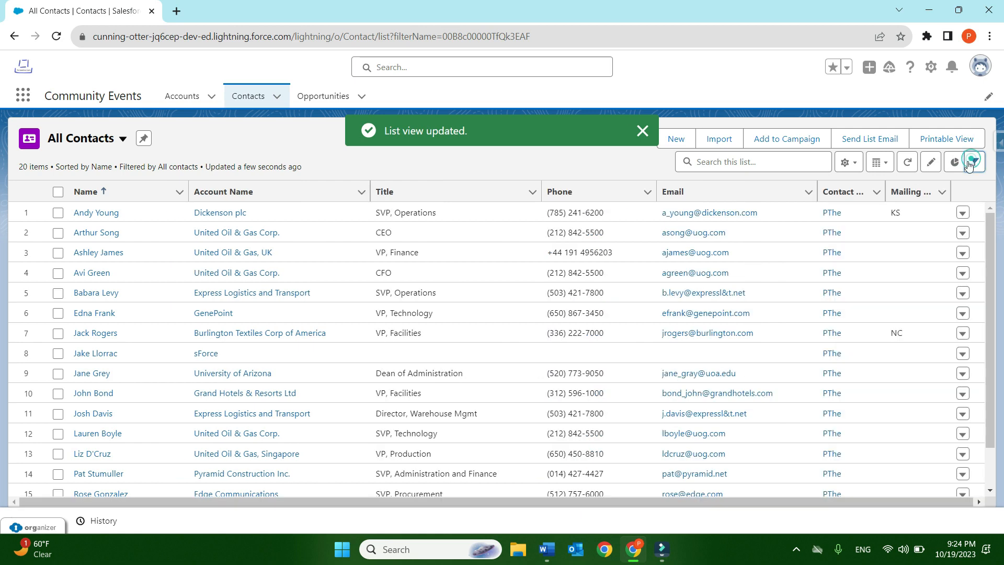
- Add the Account: Active field to the visible fields of the All Contacts list view
left_click(848, 163)
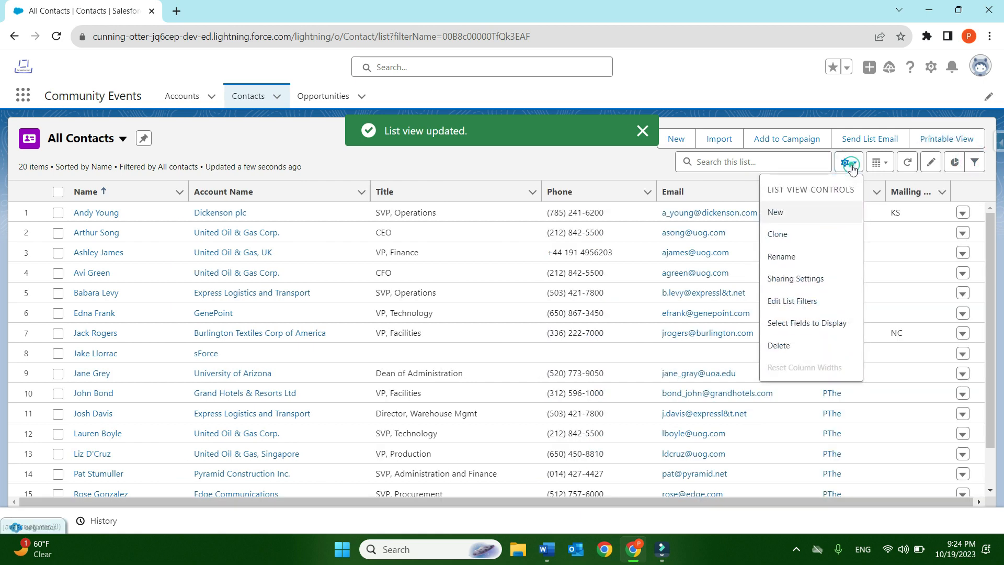
left_click(808, 324)
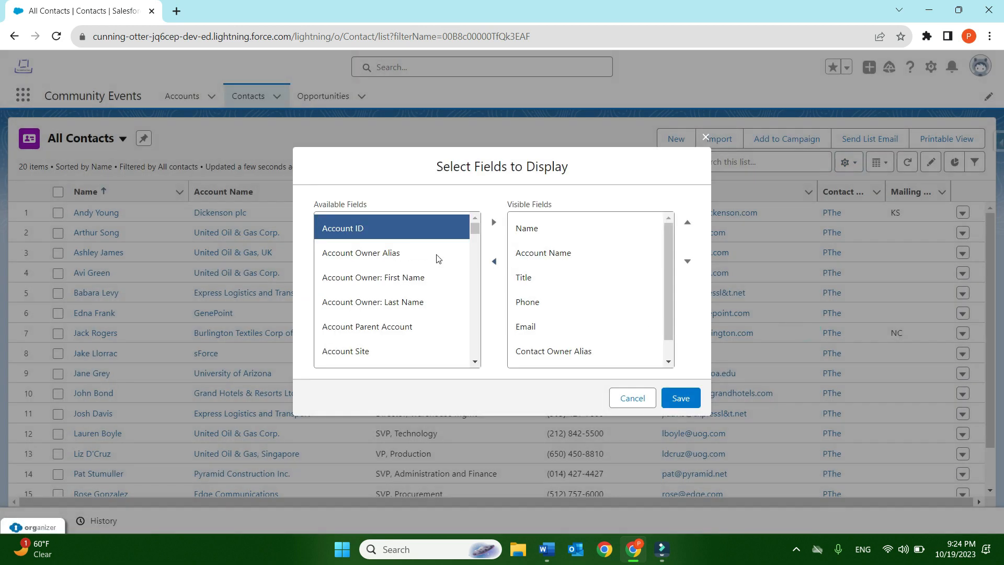
scroll(425, 269, "down", 8)
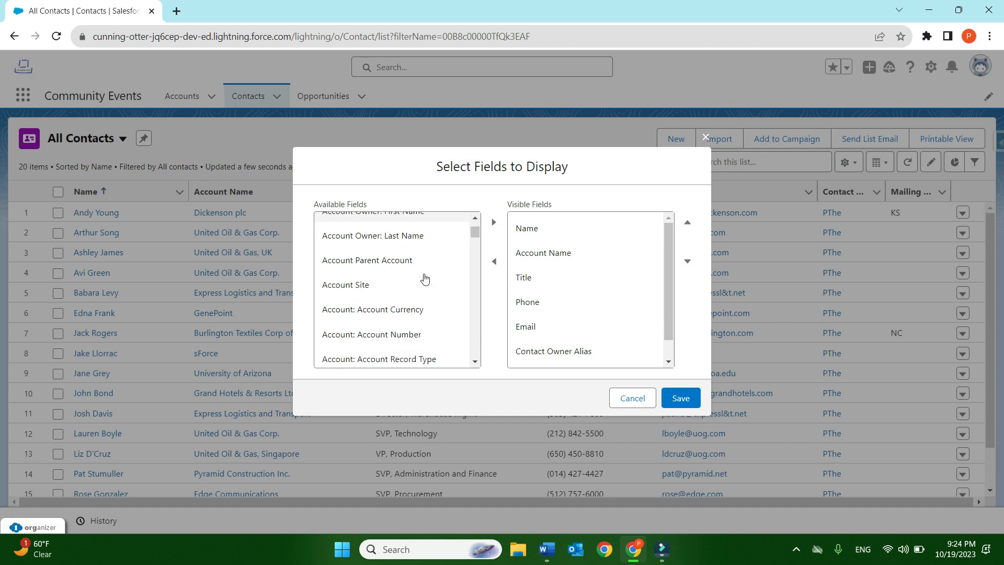
scroll(424, 280, "up", 6)
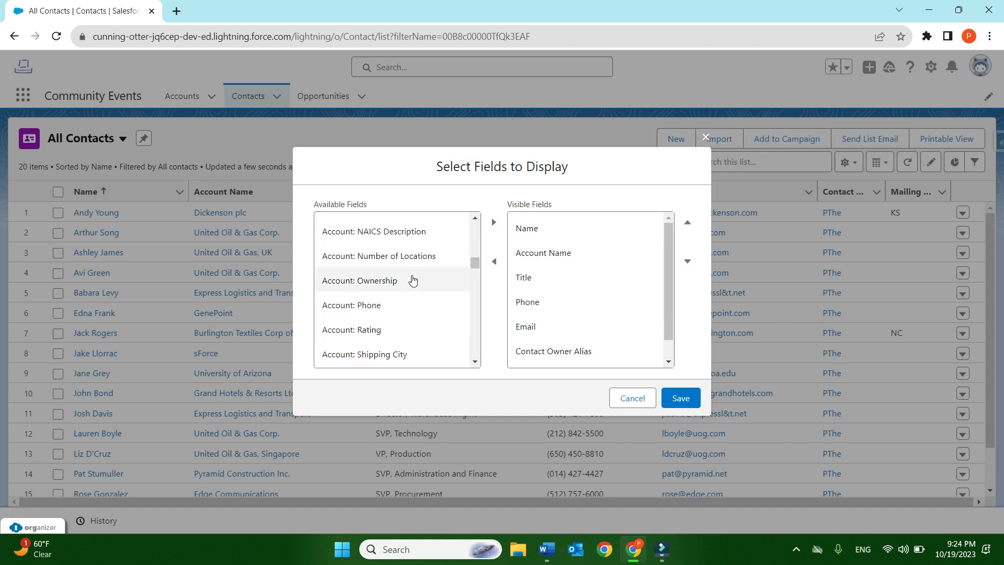
scroll(408, 281, "up", 3)
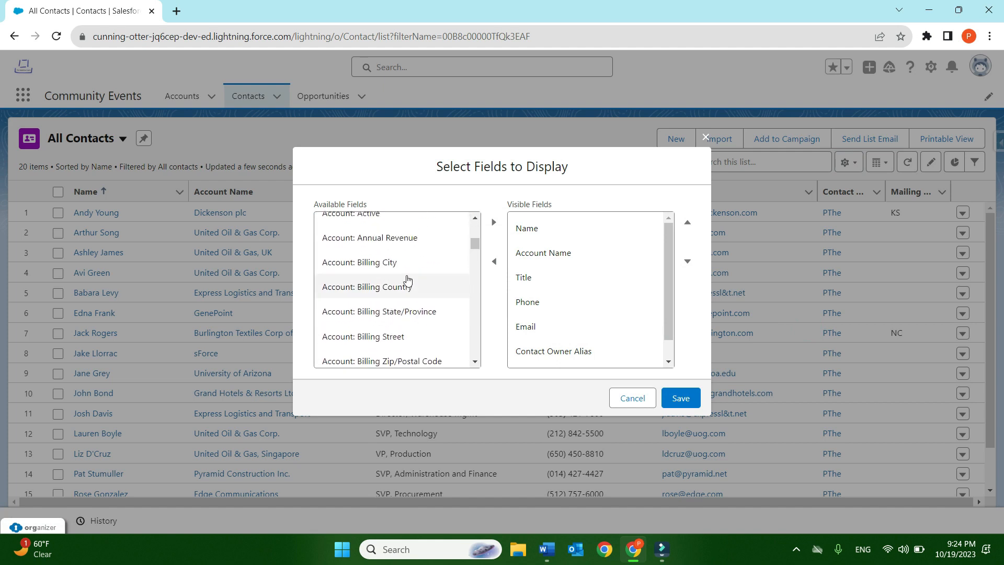
left_click(377, 279)
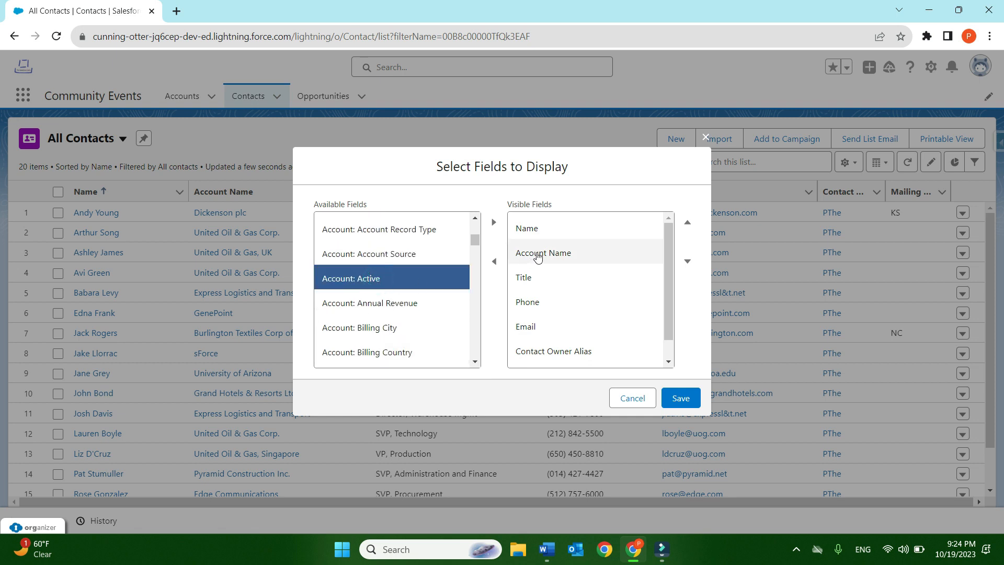
scroll(581, 319, "down", 1)
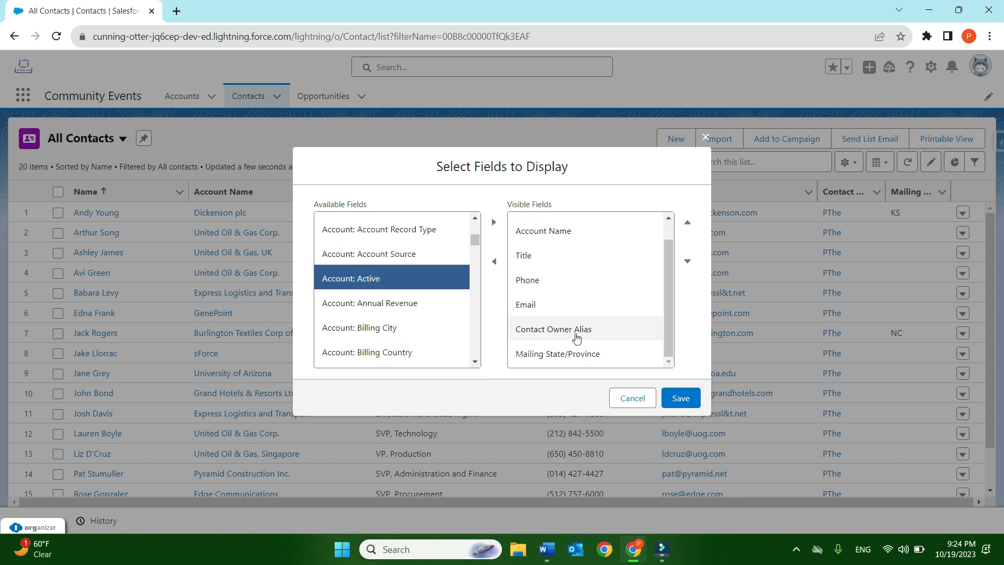
left_click(494, 223)
scroll(570, 288, "down", 1)
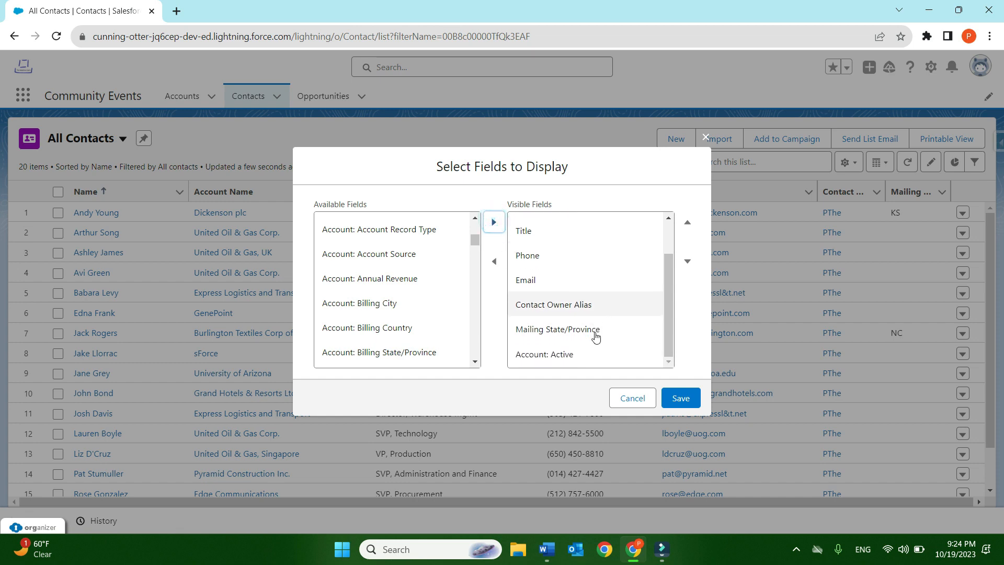
- Remove the Contact Owner Alias field from the visible fields of the All Contacts list view
left_click(562, 305)
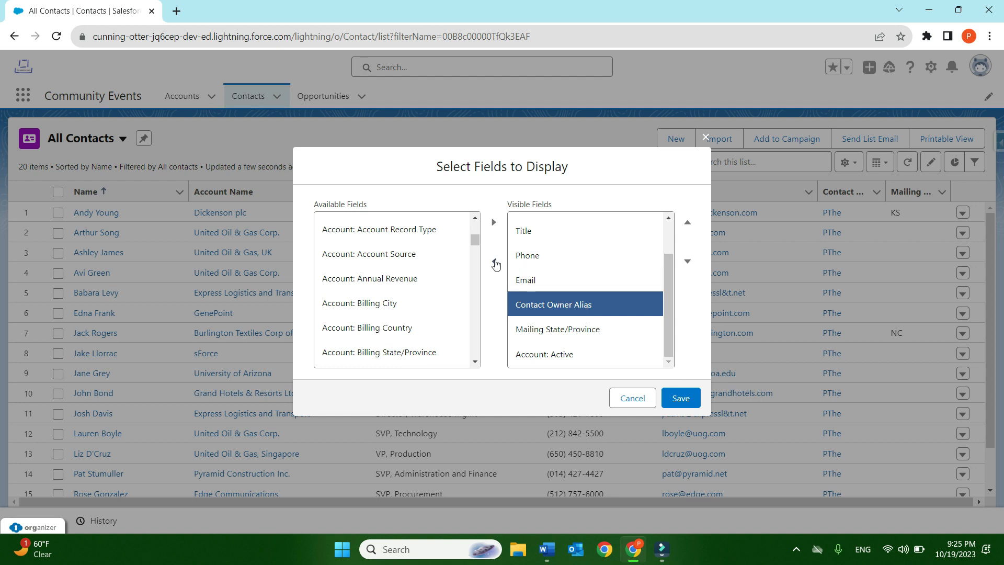
left_click(494, 263)
left_click(574, 332)
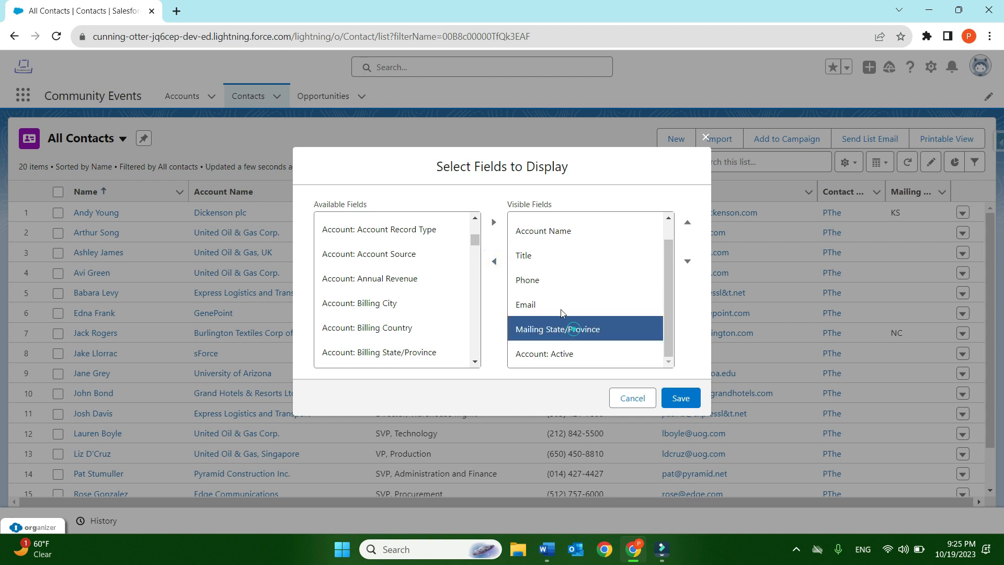
scroll(555, 288, "up", 1)
scroll(565, 314, "down", 1)
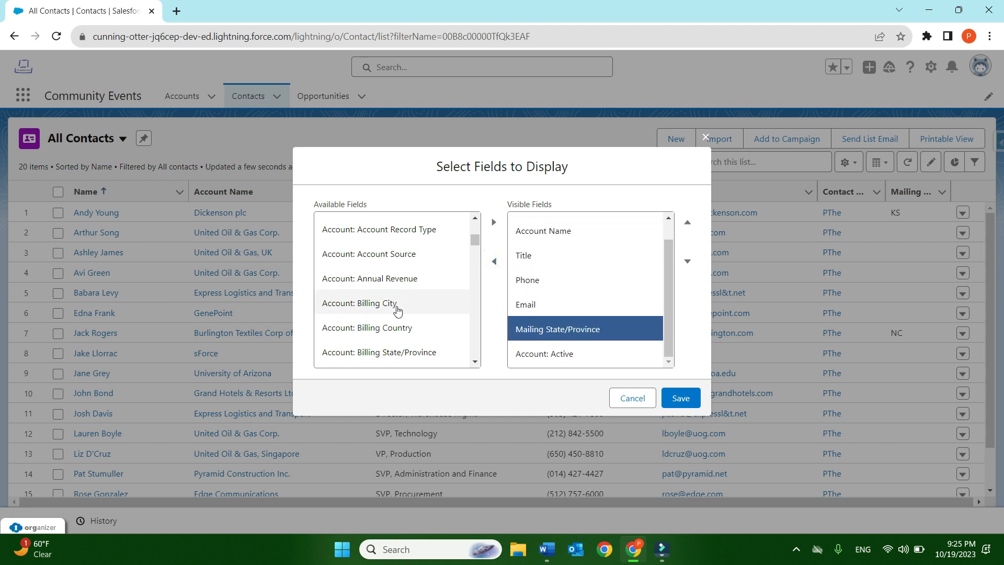
- Find the Mailing City field among the available fields and add it to the visible fields
scroll(398, 311, "down", 3)
scroll(413, 302, "up", 2)
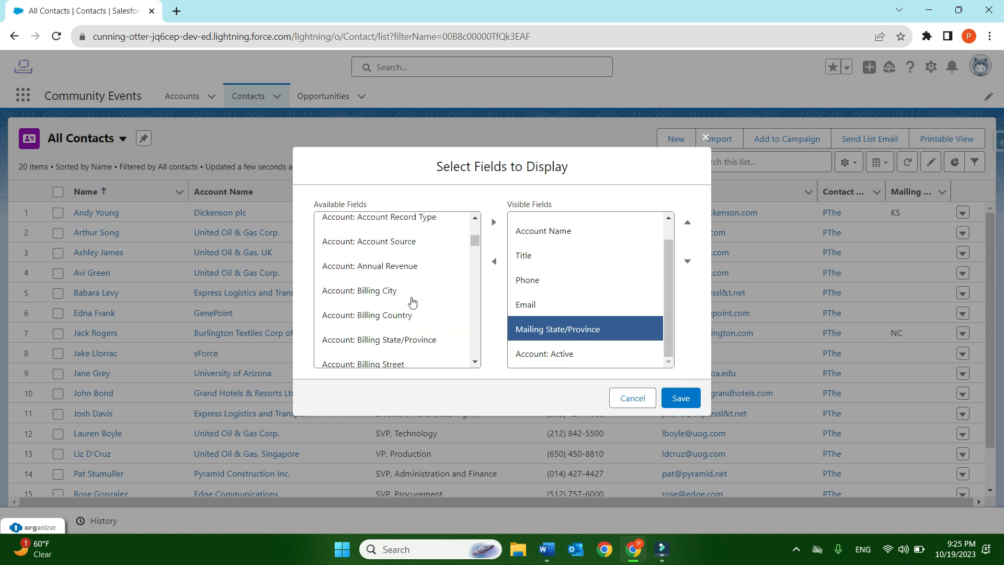
scroll(413, 302, "down", 10)
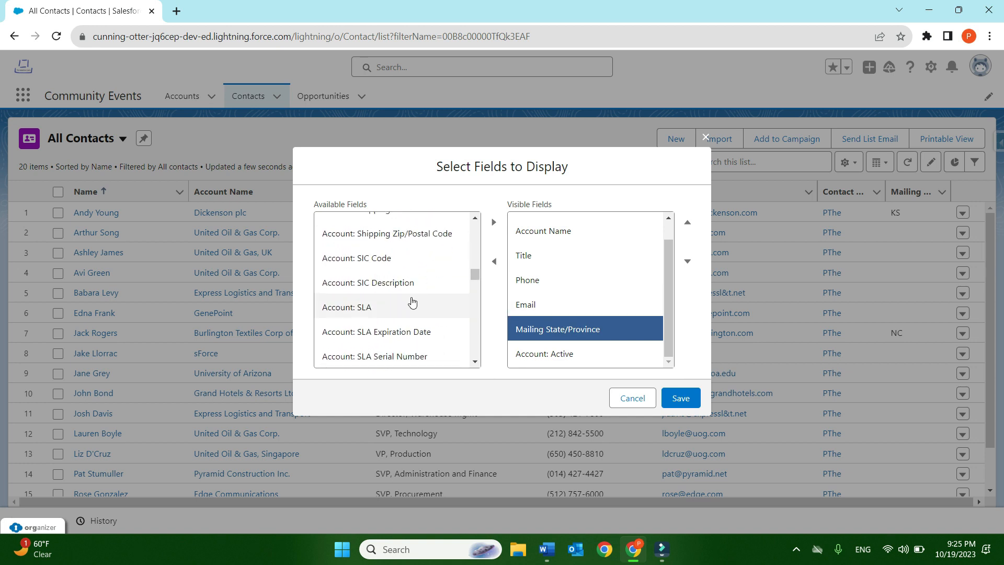
scroll(411, 293, "up", 3)
scroll(398, 272, "down", 8)
scroll(396, 294, "down", 3)
scroll(393, 262, "up", 2)
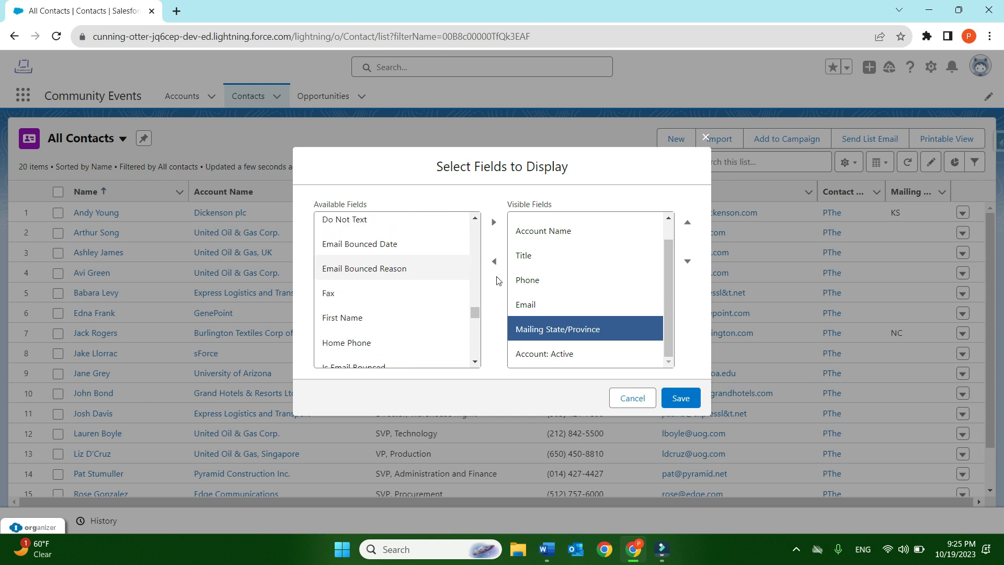
scroll(593, 275, "up", 1)
scroll(585, 280, "down", 1)
scroll(426, 282, "down", 2)
scroll(398, 291, "up", 1)
scroll(417, 265, "down", 1)
scroll(414, 269, "up", 5)
scroll(408, 275, "down", 8)
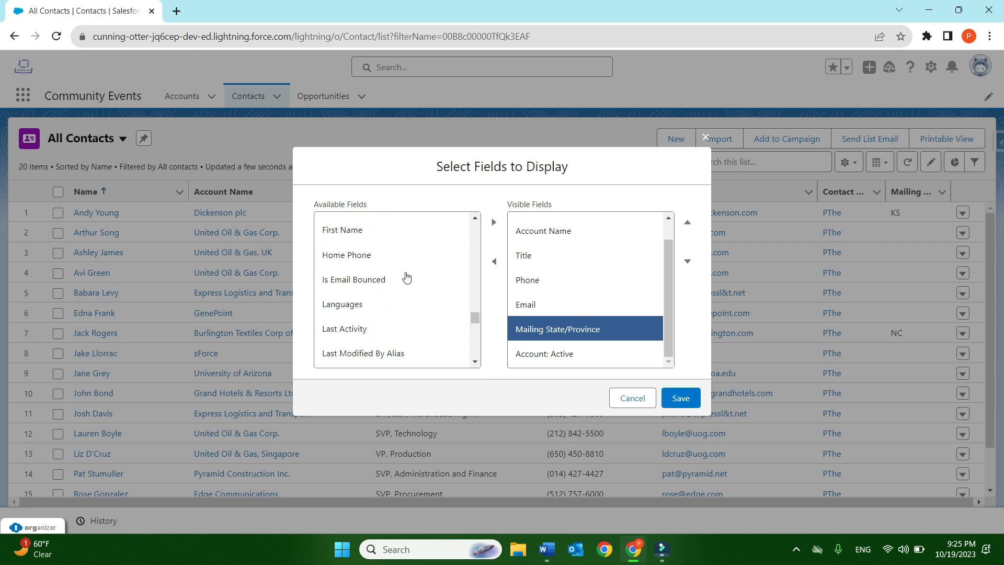
left_click(386, 224)
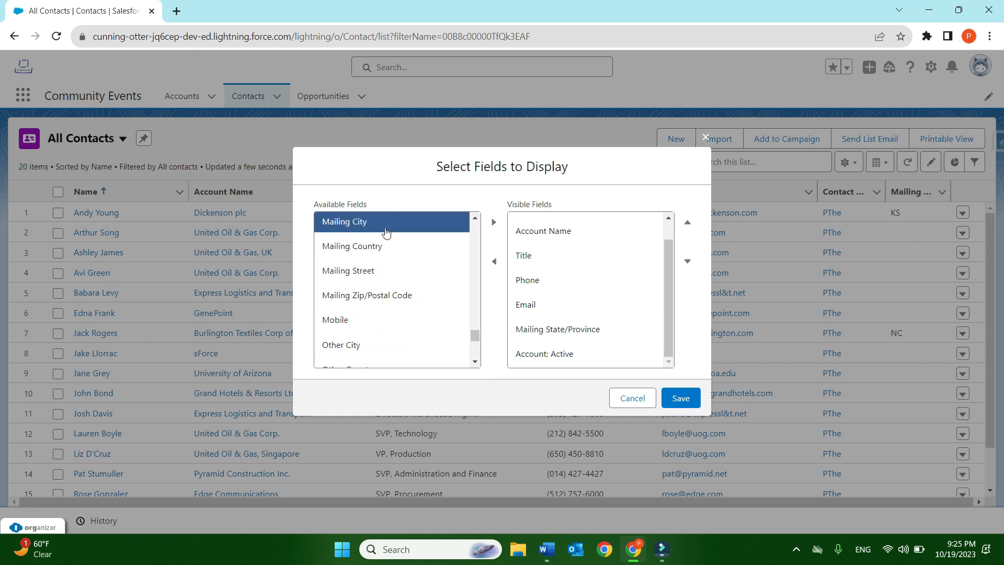
left_click(494, 221)
scroll(589, 291, "down", 1)
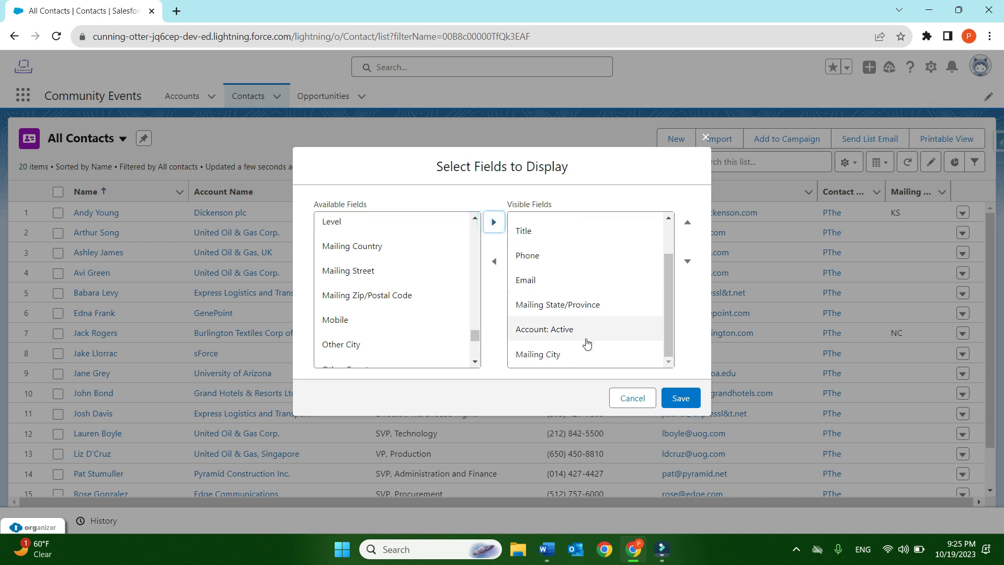
- Reorder the visible fields so Mailing City sits directly above Mailing State/Province, and save the field selection
left_click(572, 354)
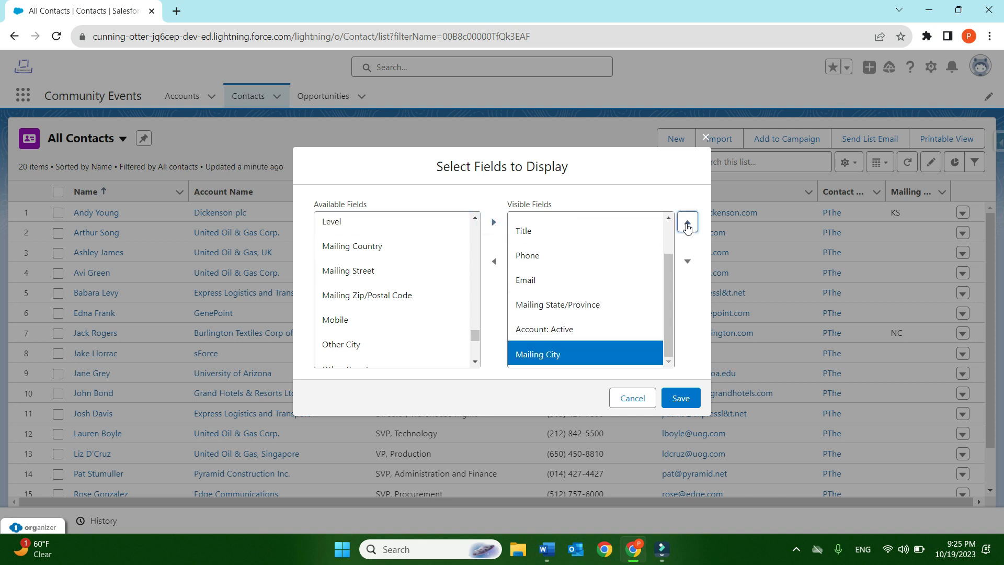
left_click(688, 222)
left_click(687, 222)
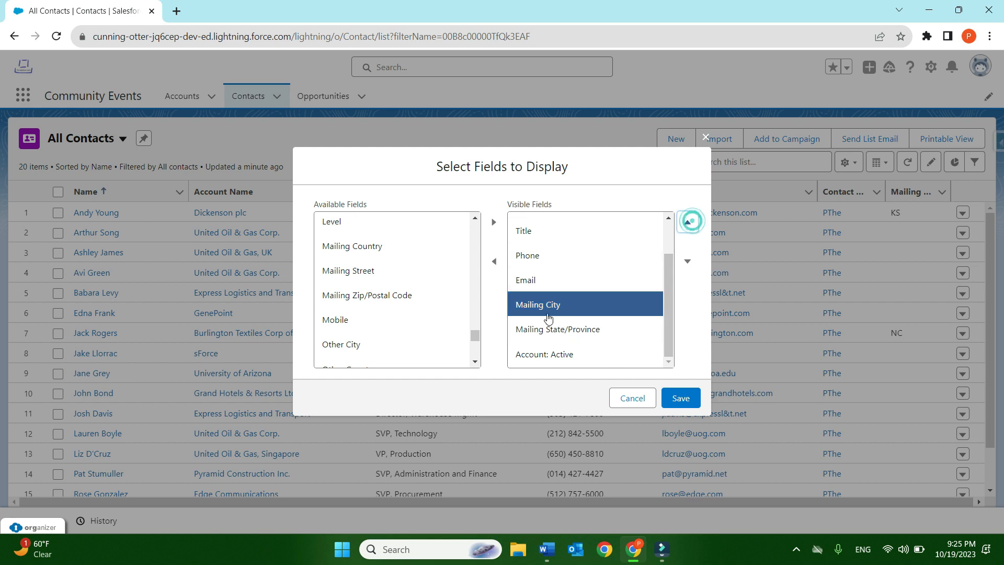
left_click(680, 400)
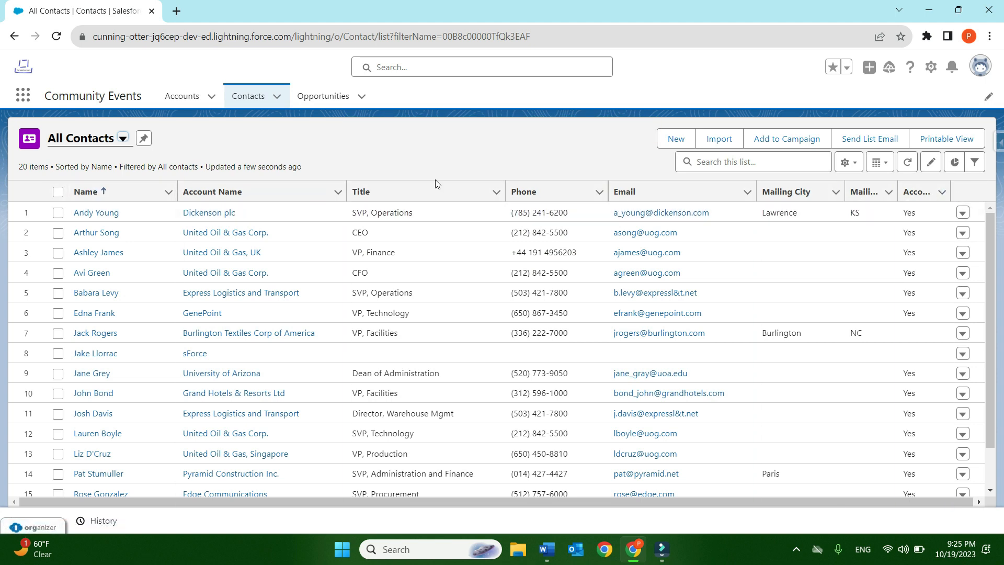
- Narrow the Title column and widen the Account: Active column enough to fit its full heading
left_click_drag(495, 188, 440, 186)
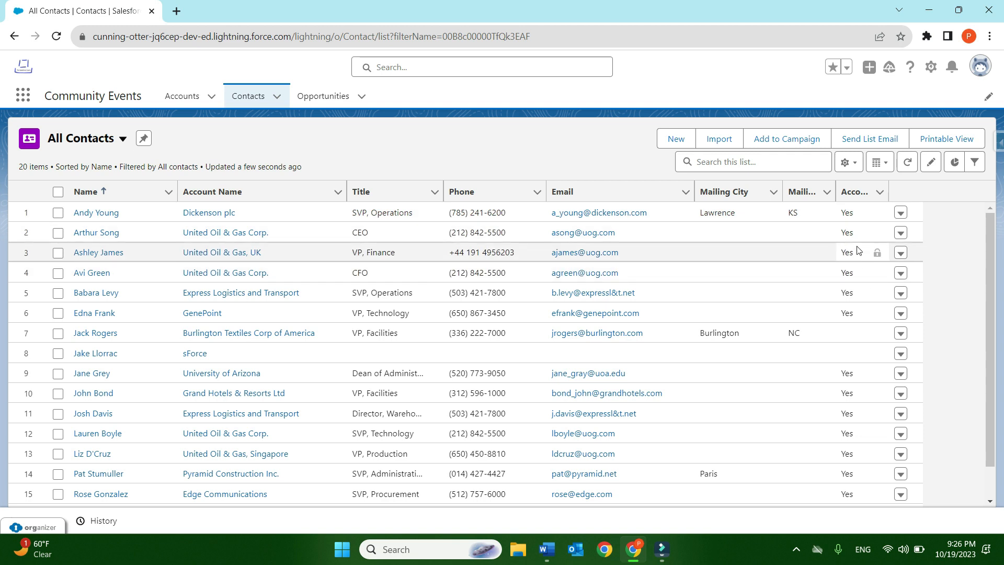
left_click_drag(888, 188, 930, 184)
- Examine the Account: Active column of All Contacts for contacts whose account has no active value
scroll(881, 293, "down", 2)
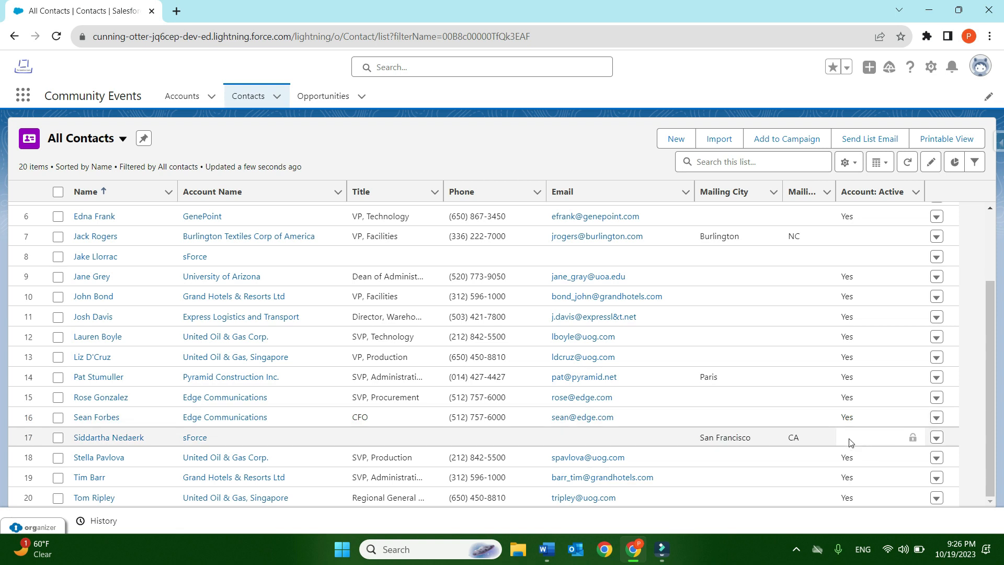
scroll(878, 413, "up", 2)
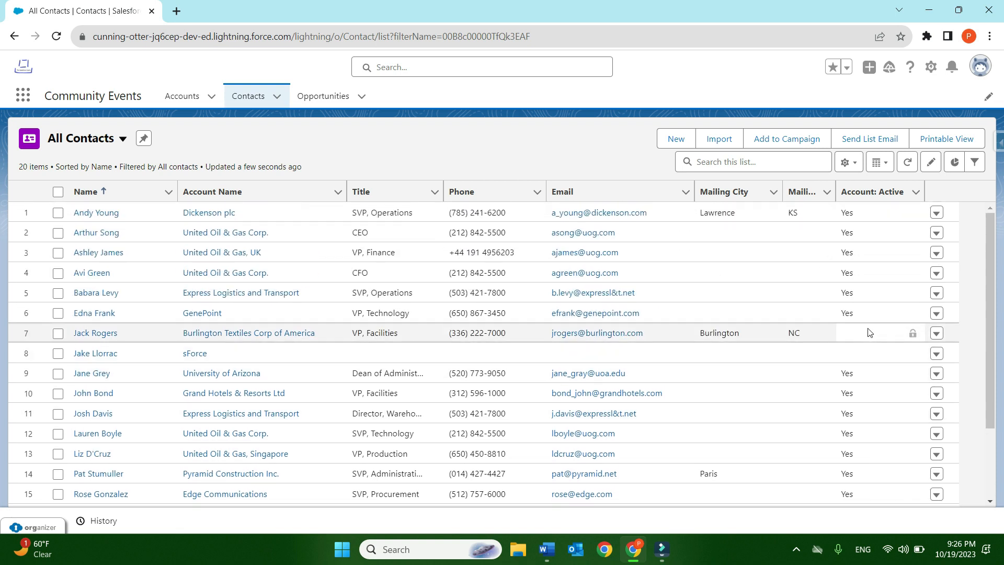
left_click(857, 337)
scroll(858, 335, "down", 2)
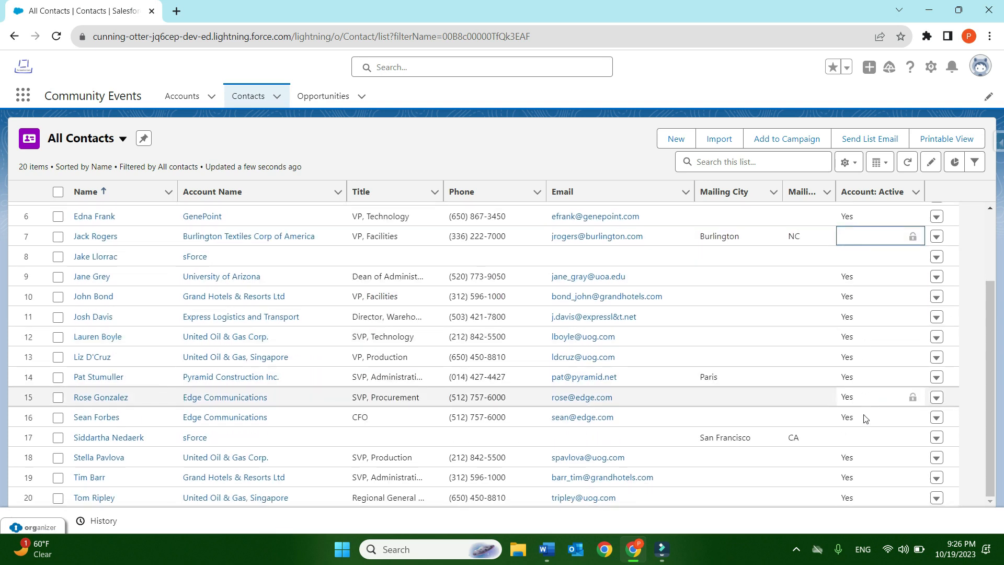
scroll(879, 440, "up", 2)
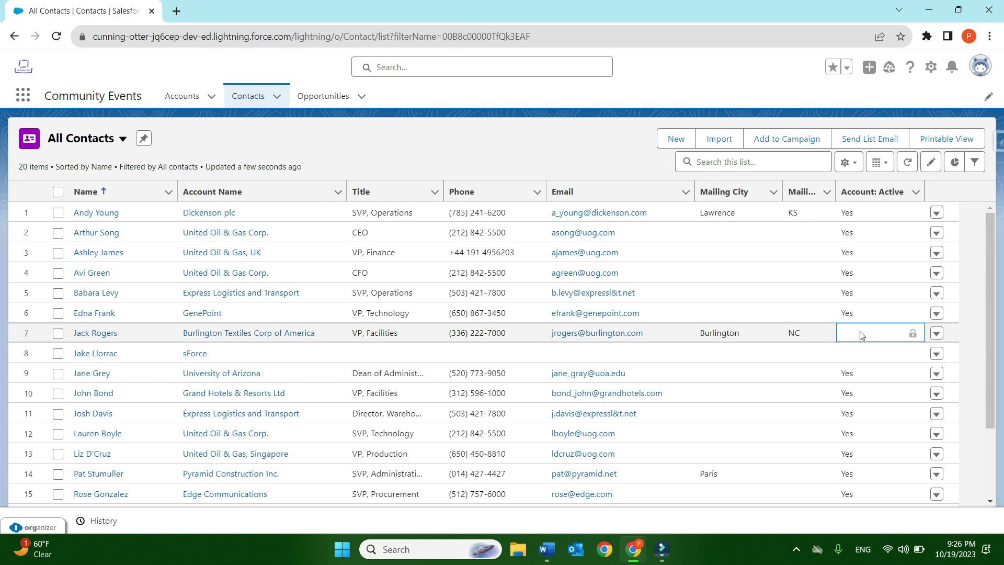
left_click(494, 148)
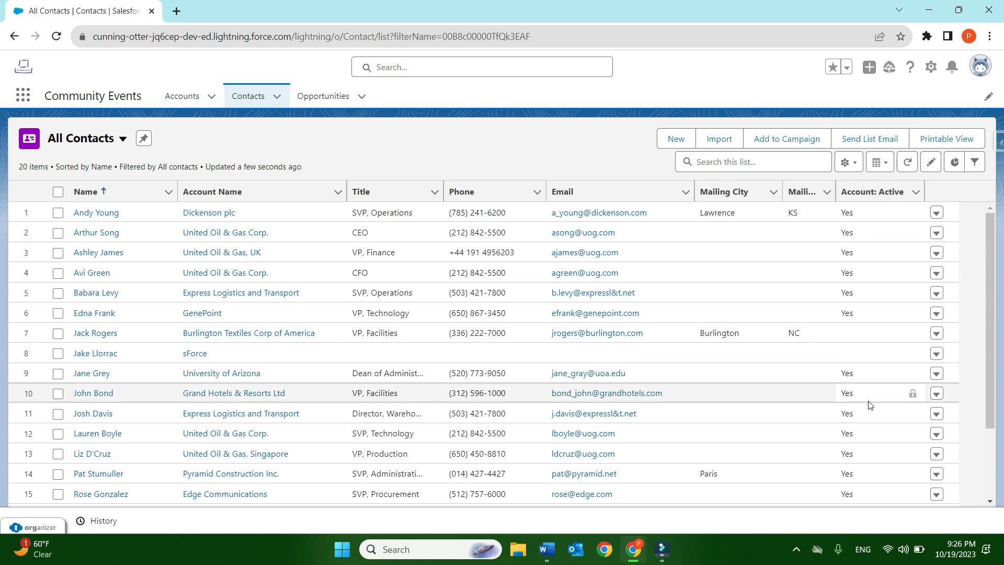
scroll(871, 408, "down", 2)
scroll(876, 426, "up", 2)
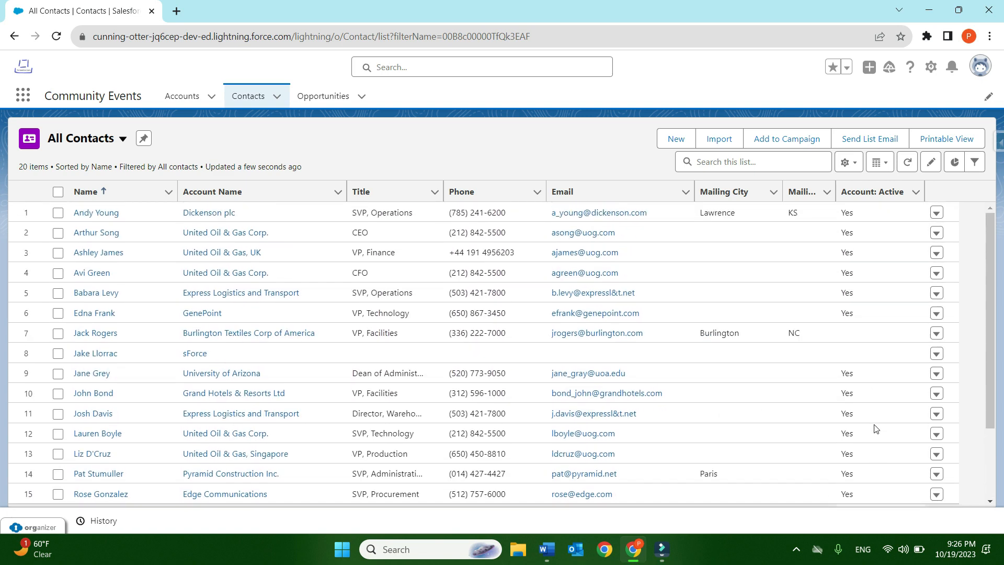
double_click(547, 160)
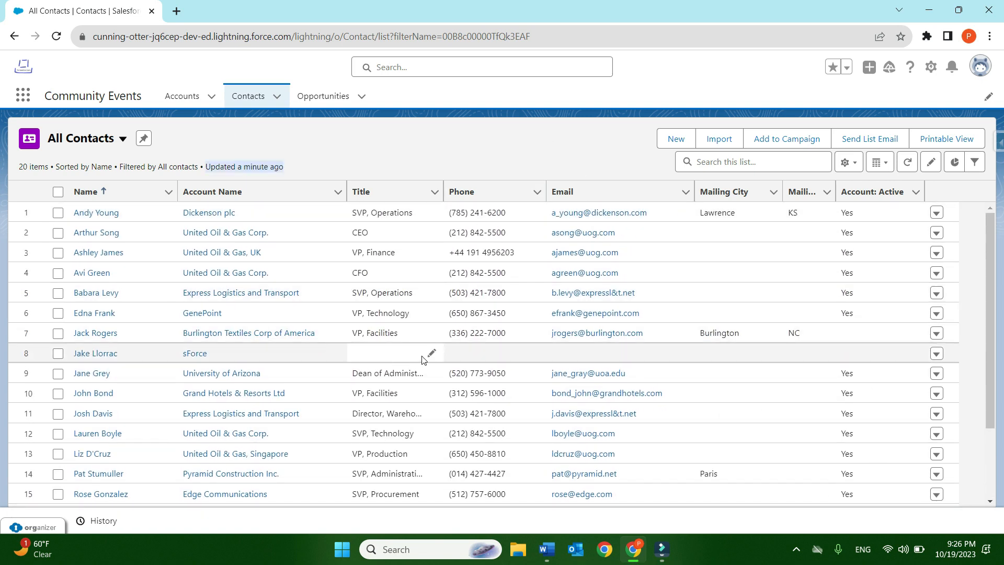
scroll(387, 429, "down", 2)
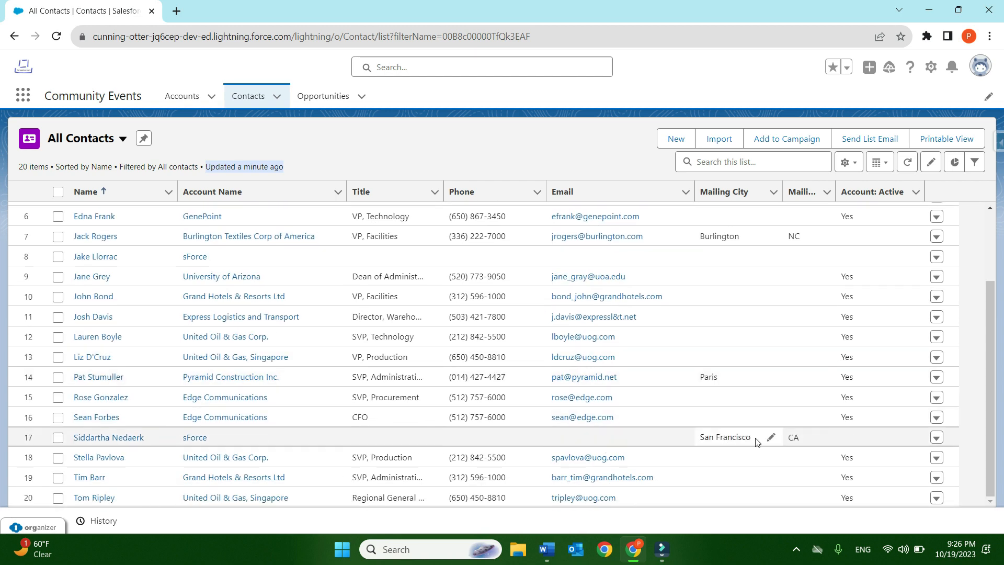
scroll(387, 335, "up", 2)
left_click(449, 135)
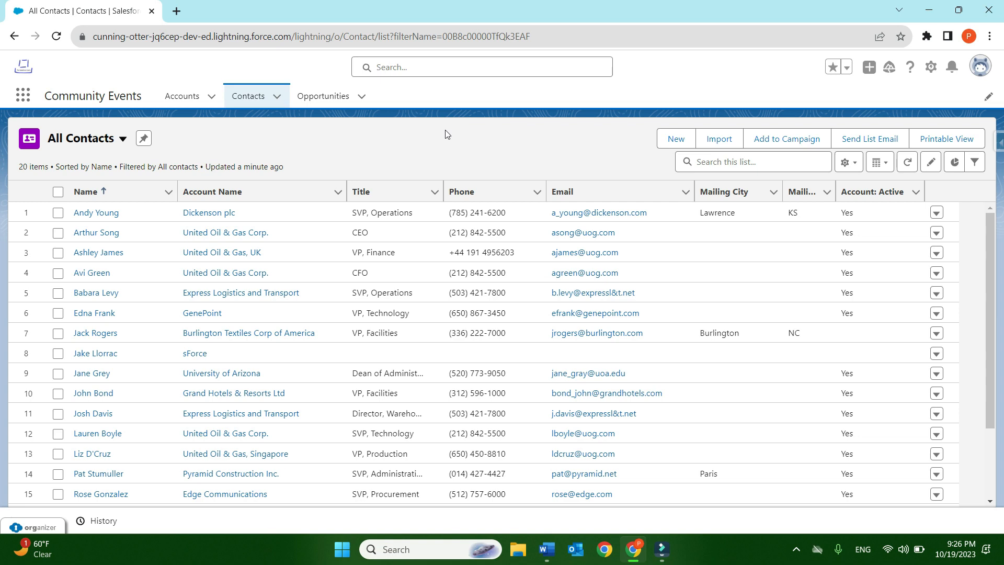
- Create a contacts list view named All Active Contacts with API name All_Active_Contacts, visible only to its creator
left_click(674, 139)
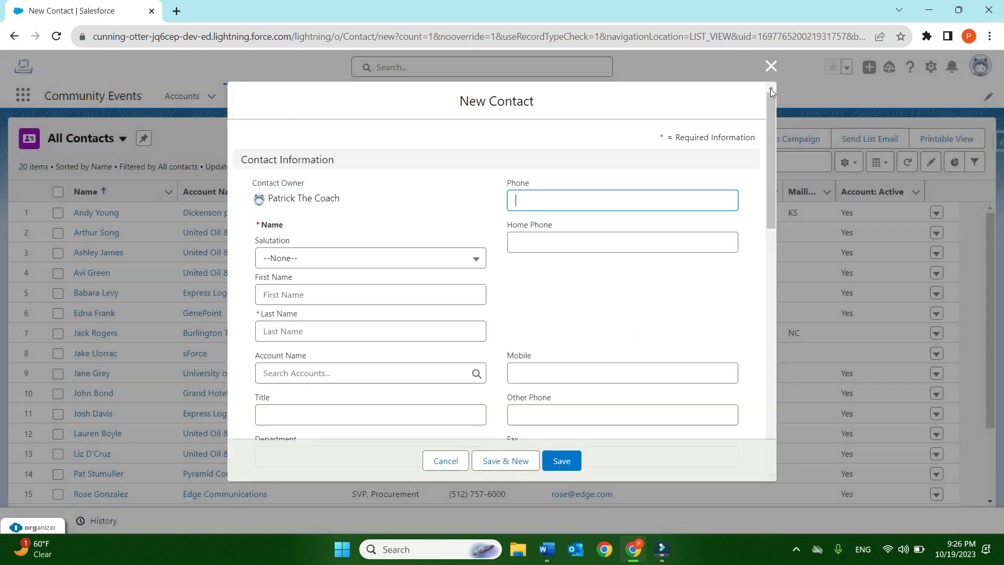
left_click(770, 67)
left_click(848, 163)
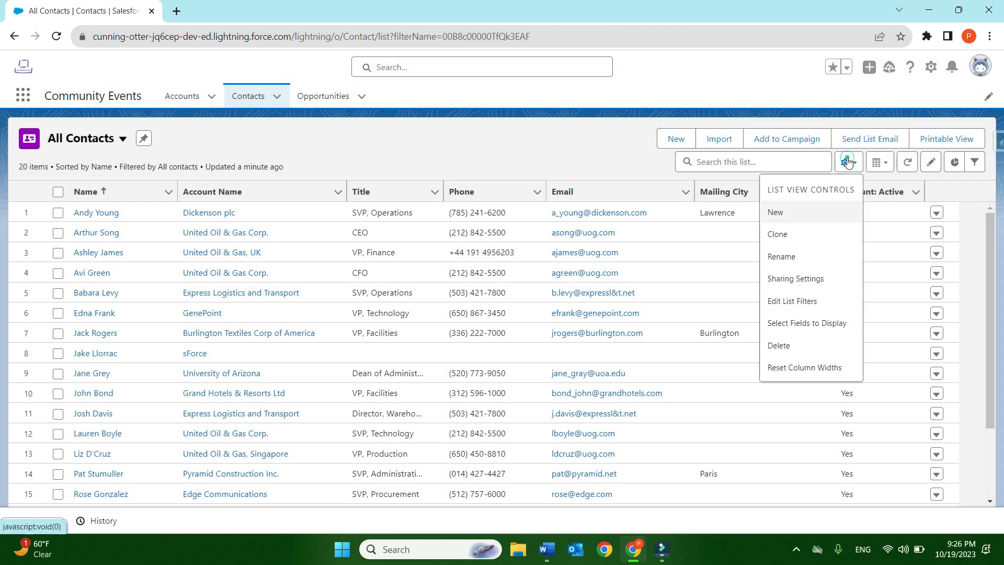
left_click(809, 219)
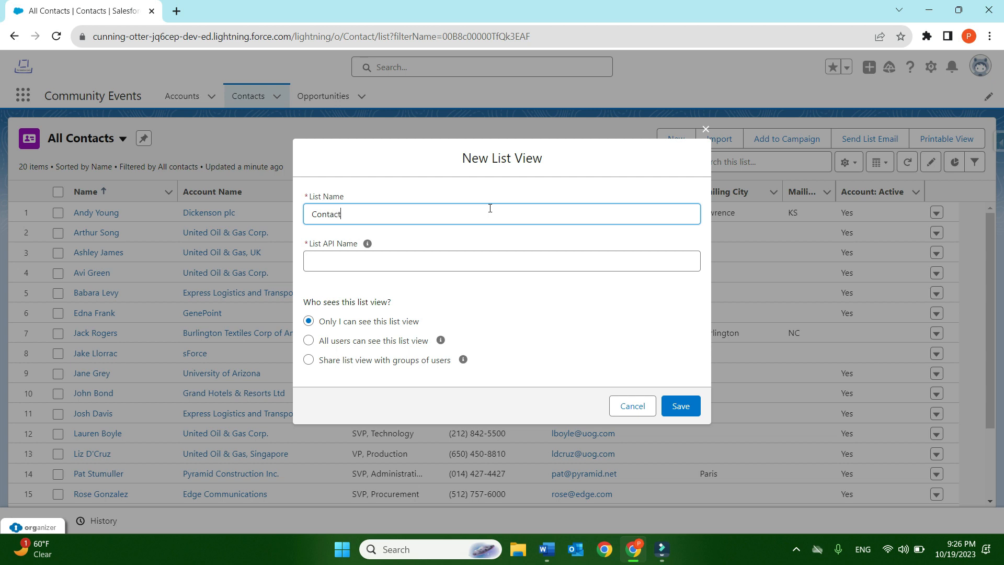
type("Conta")
key("BackSpace")
key("BackSpace")
key("BackSpace")
key("BackSpace")
key("BackSpace")
type("All A")
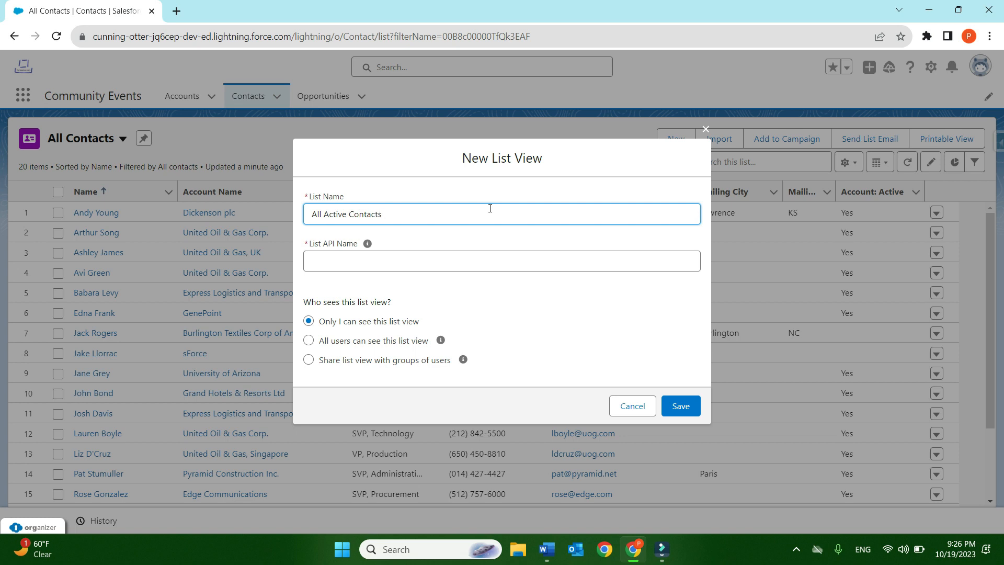
left_click(473, 262)
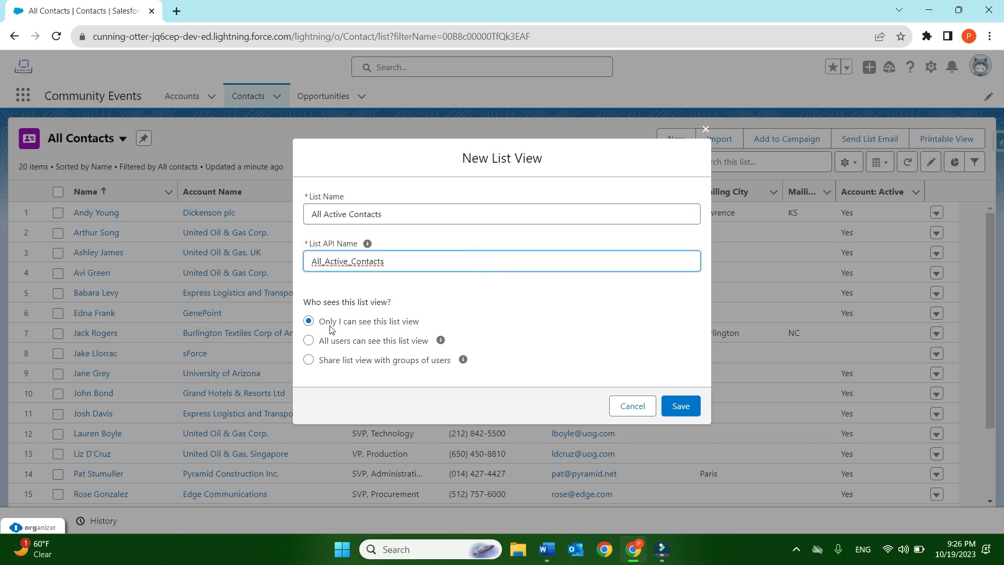
left_click(680, 406)
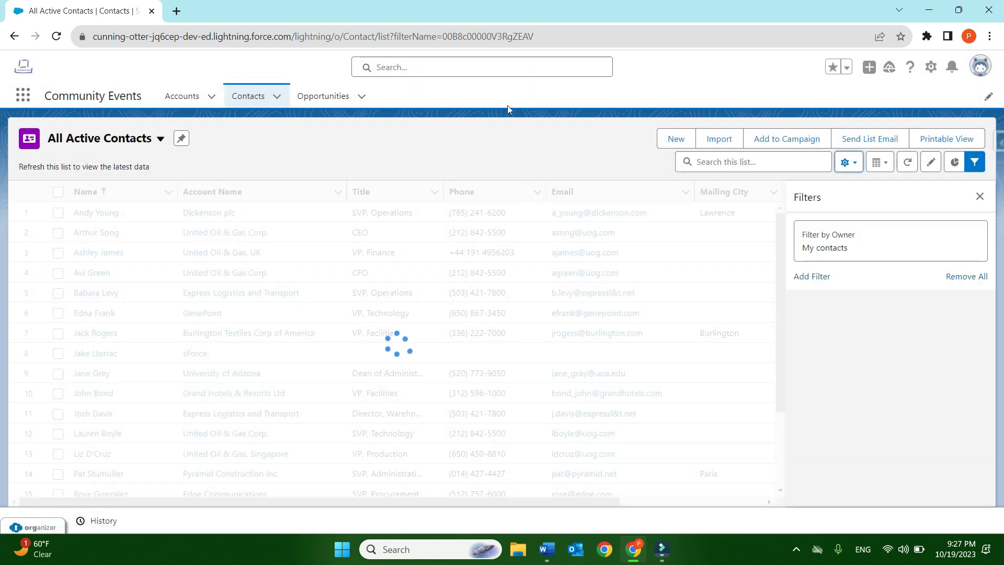
- Set the owner filter of the All Active Contacts list view to All contacts
left_click(831, 243)
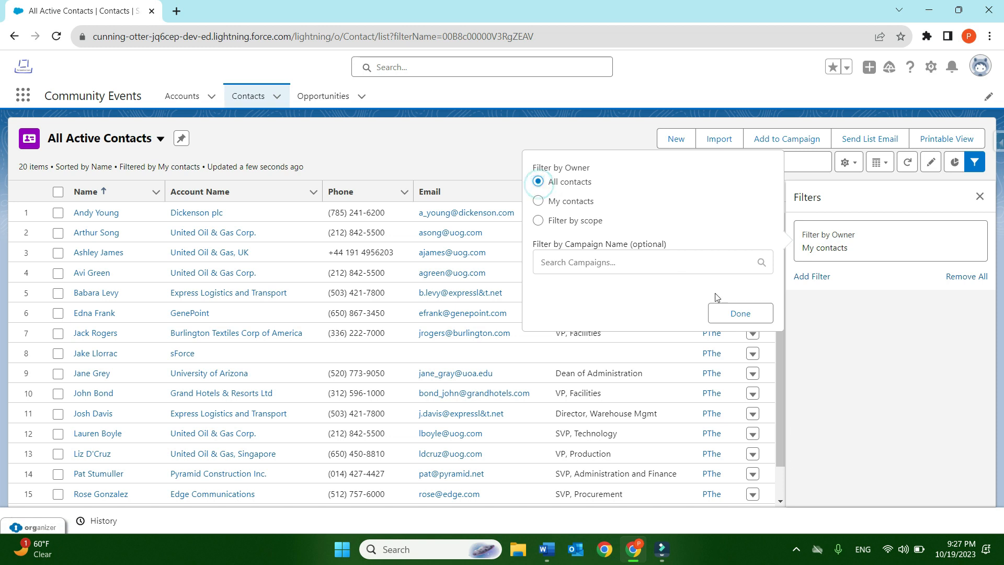
left_click(737, 316)
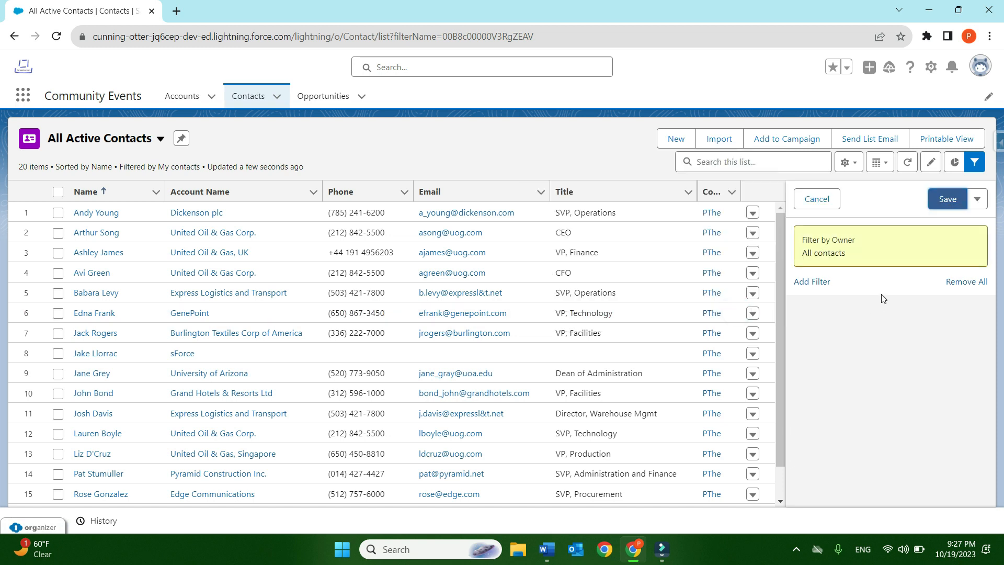
- Add a filter to All Active Contacts where Account: Active equals Yes
left_click(814, 281)
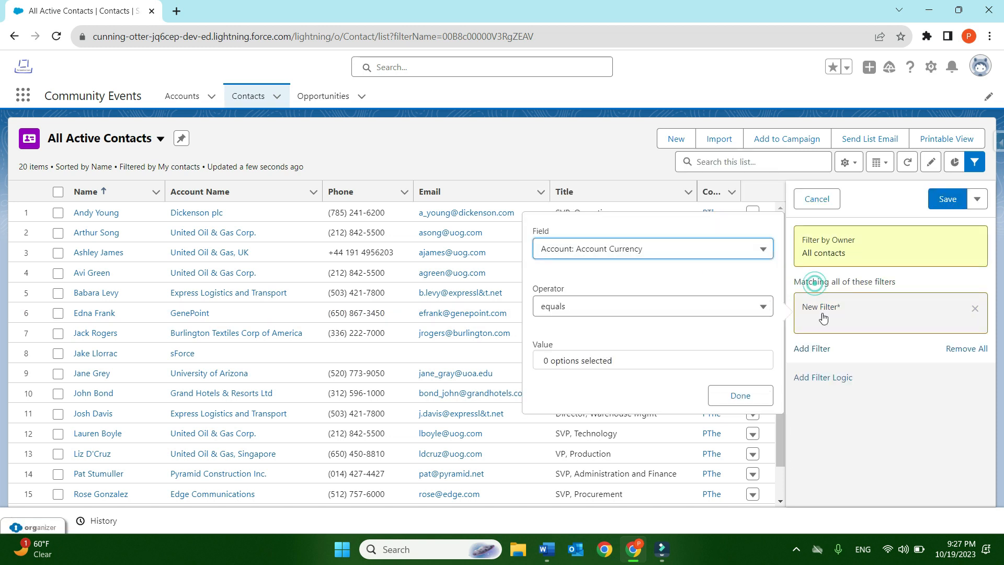
left_click(729, 250)
scroll(641, 321, "down", 1)
scroll(644, 340, "up", 1)
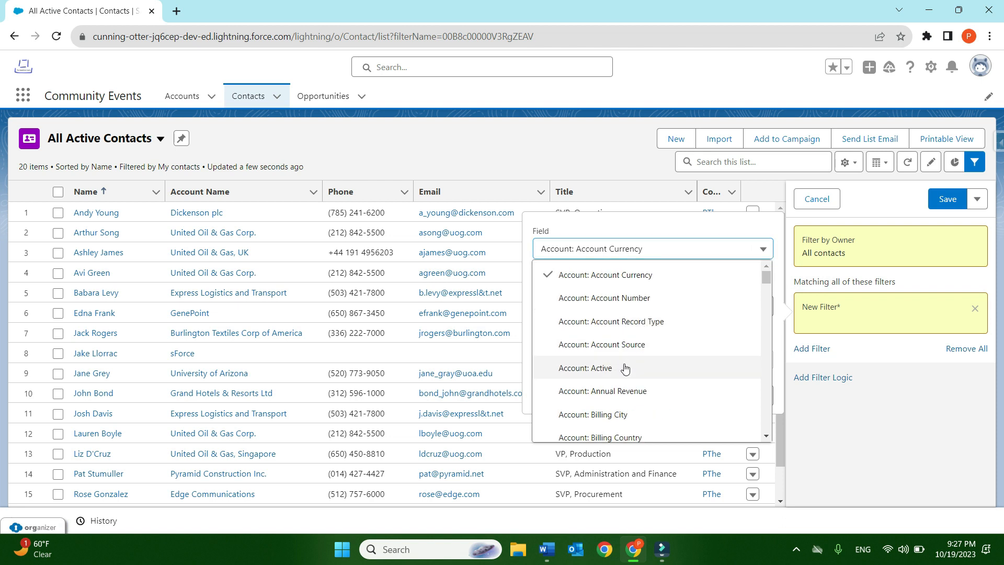
left_click(625, 369)
left_click(636, 270)
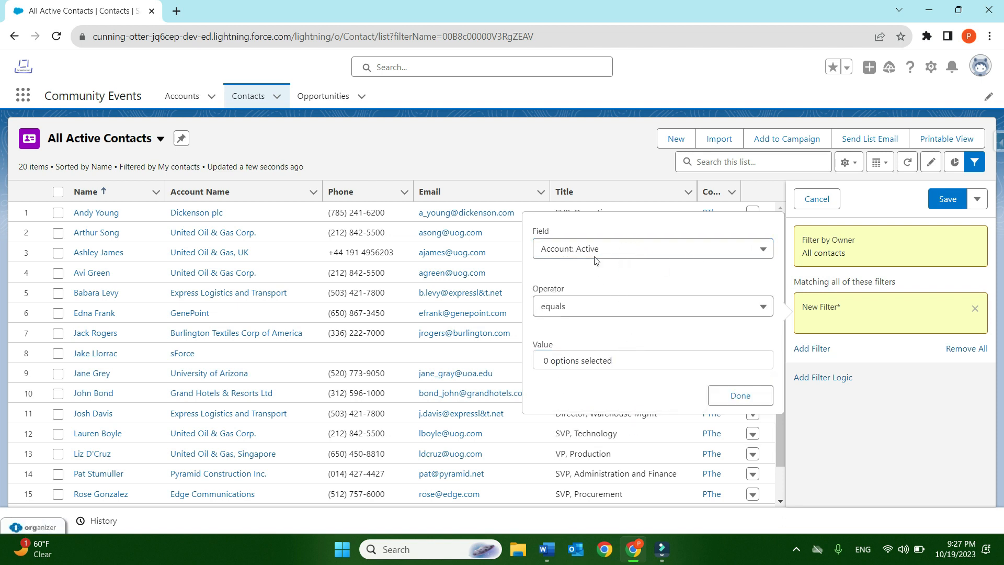
left_click(594, 250)
scroll(668, 341, "down", 4)
scroll(669, 342, "down", 1)
scroll(668, 341, "up", 5)
left_click(640, 228)
left_click(652, 360)
left_click(605, 394)
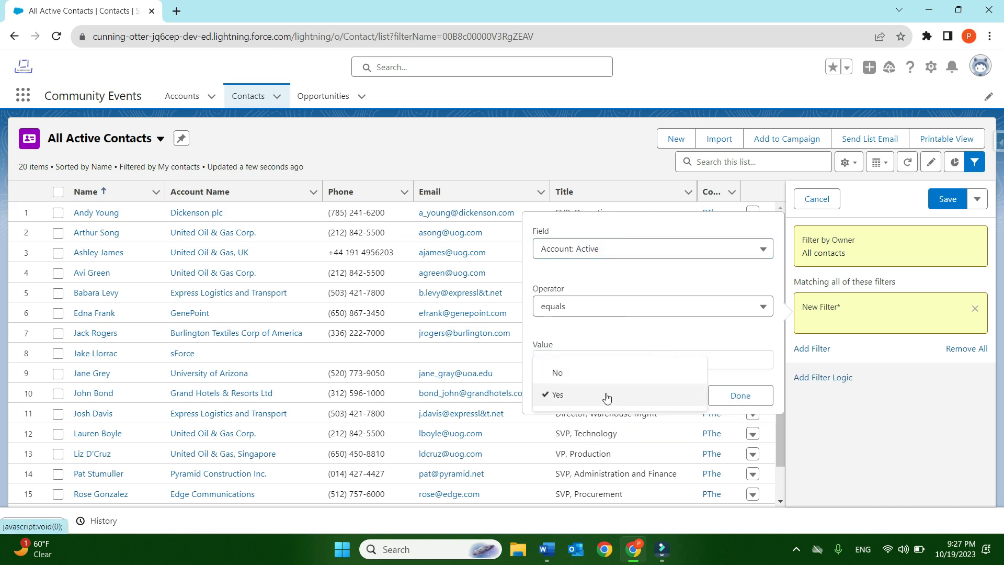
left_click(737, 398)
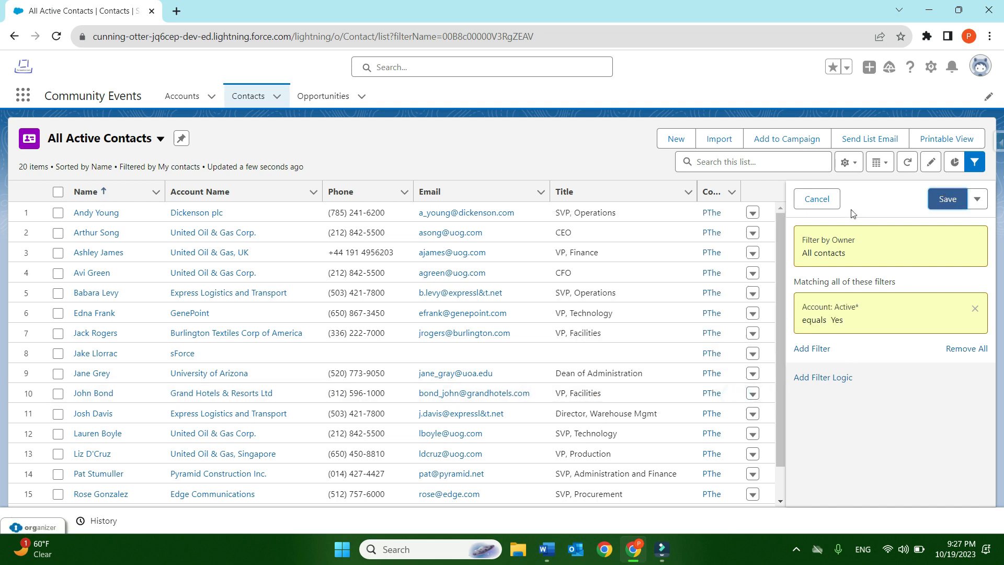
- Save the filters of the All Active Contacts list view and rename it as All Contacts with Active Accounts
left_click(946, 200)
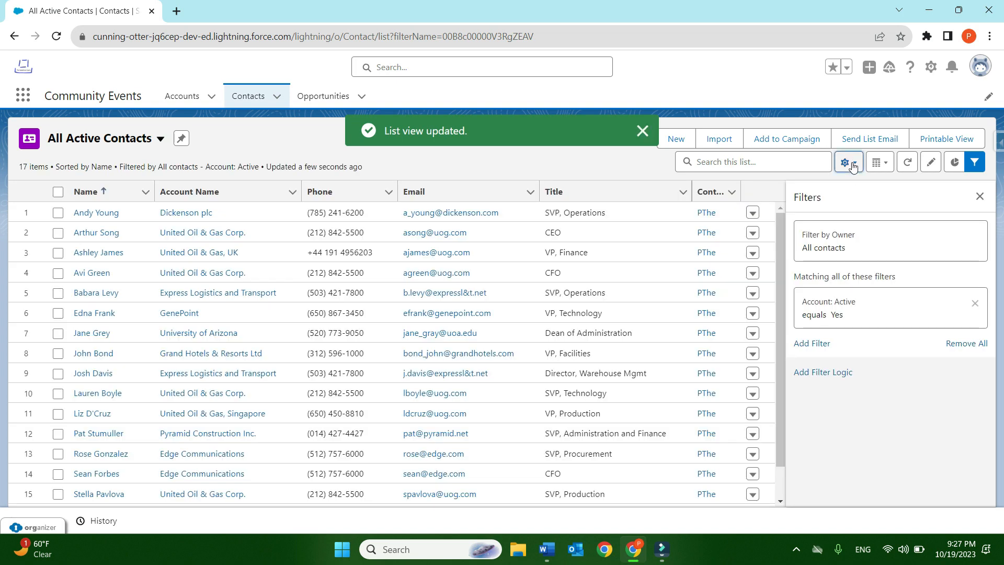
left_click(849, 162)
left_click(787, 256)
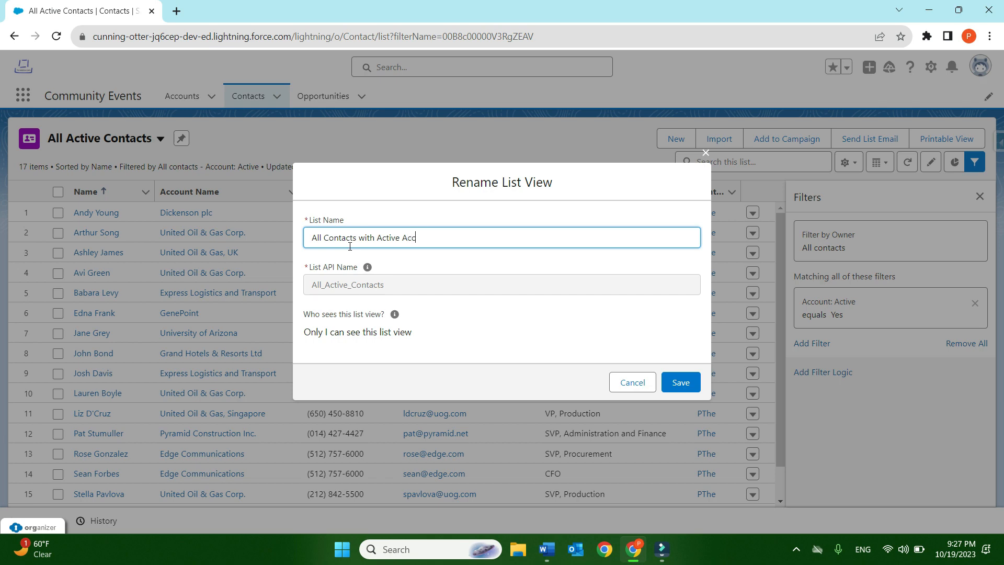
left_click(486, 289)
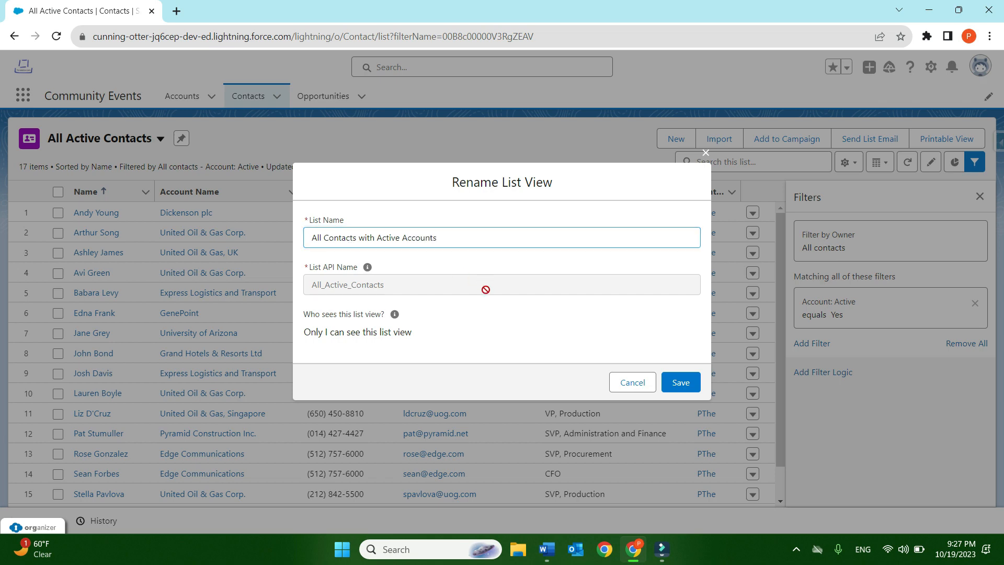
left_click(678, 382)
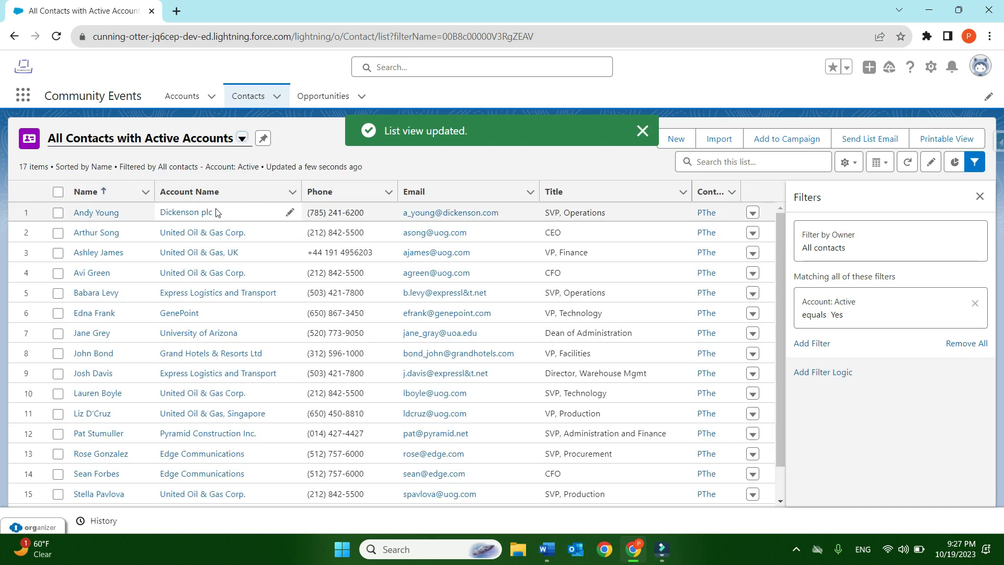
- Look through the contacts in the renamed list view and hide its filters
scroll(581, 264, "down", 1)
scroll(690, 265, "up", 1)
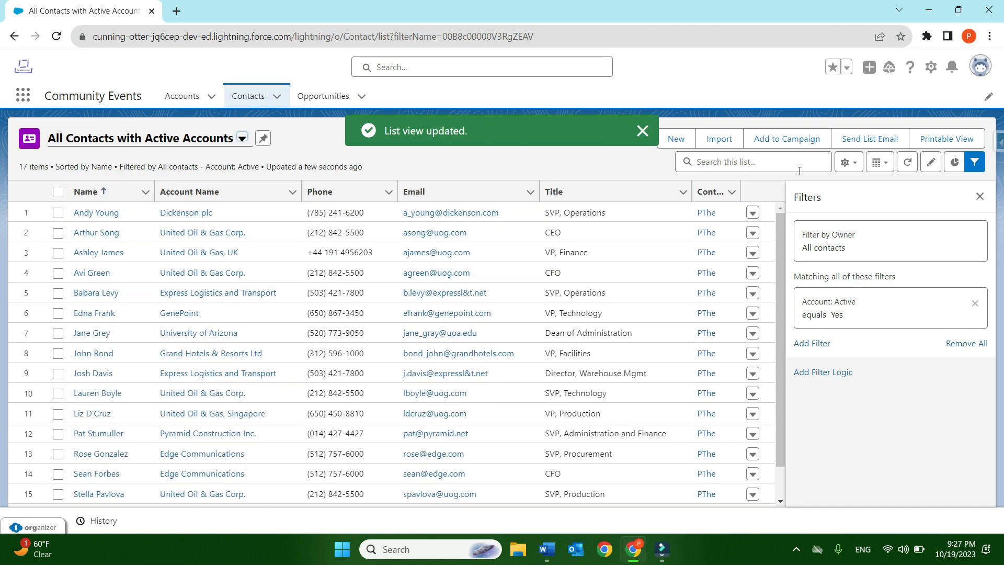
left_click(980, 197)
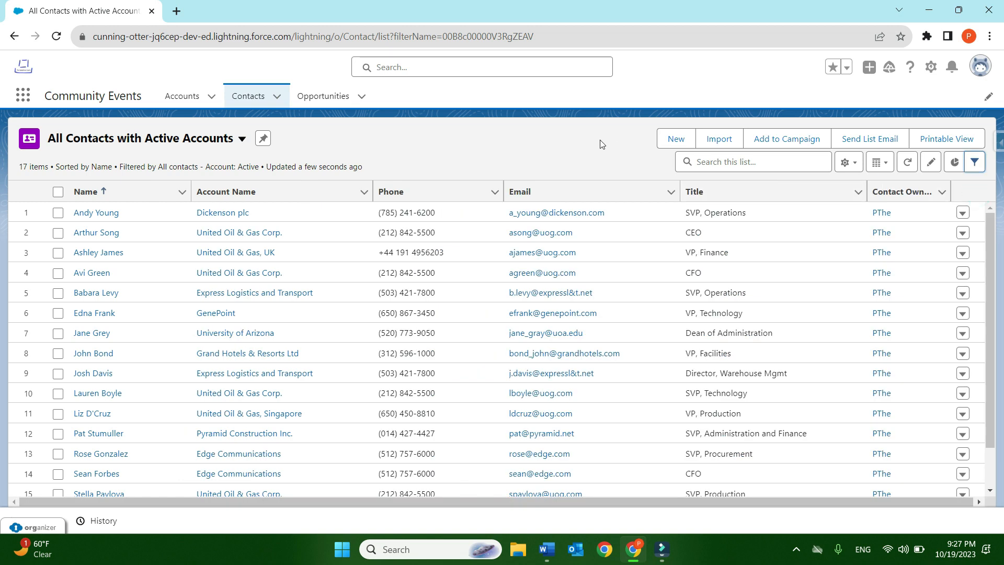
- View the New This Week, Opportunity Pipeline and All Opportunities list views of the Opportunities object in turn
left_click(324, 98)
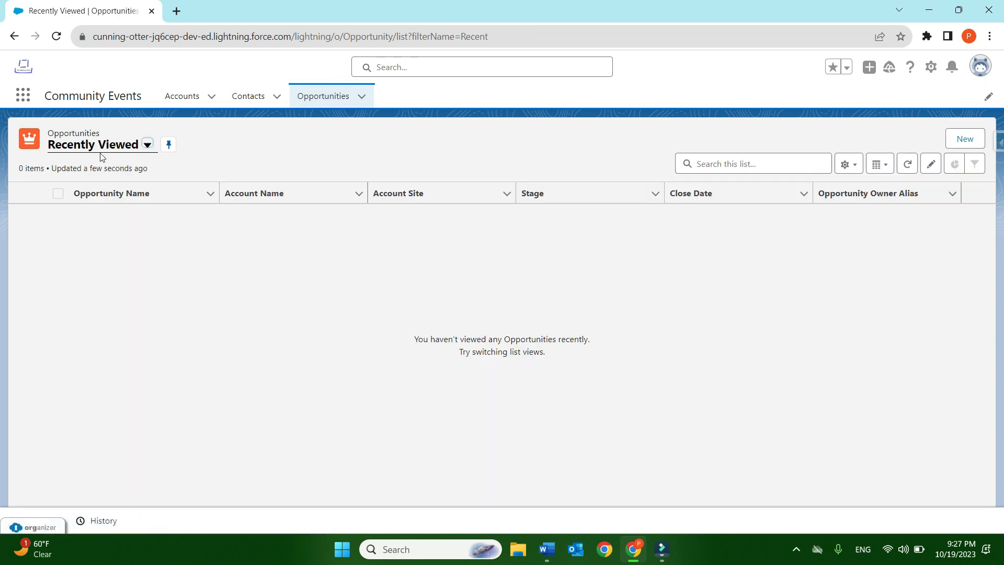
left_click(99, 147)
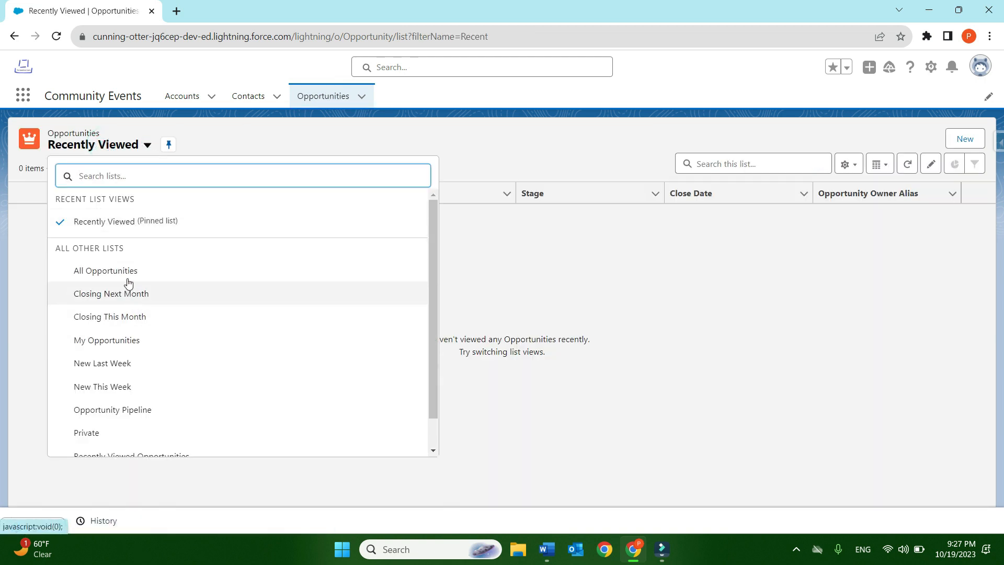
left_click(131, 387)
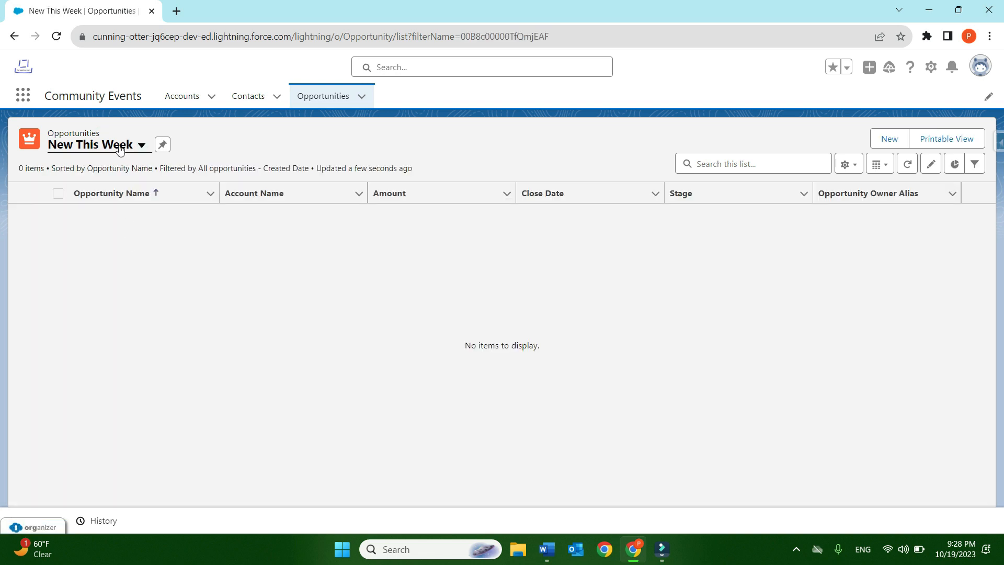
left_click(120, 149)
left_click(126, 411)
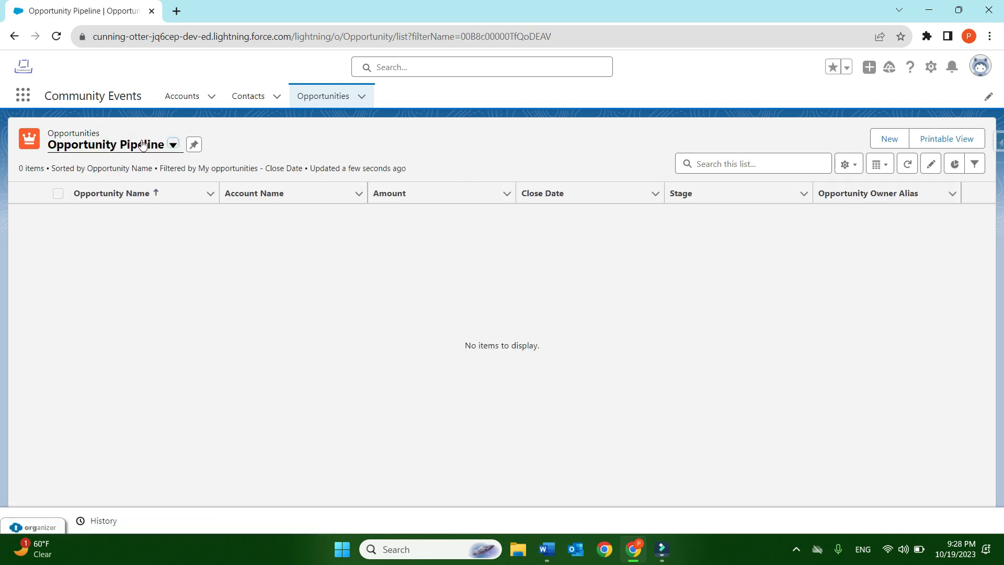
left_click(139, 142)
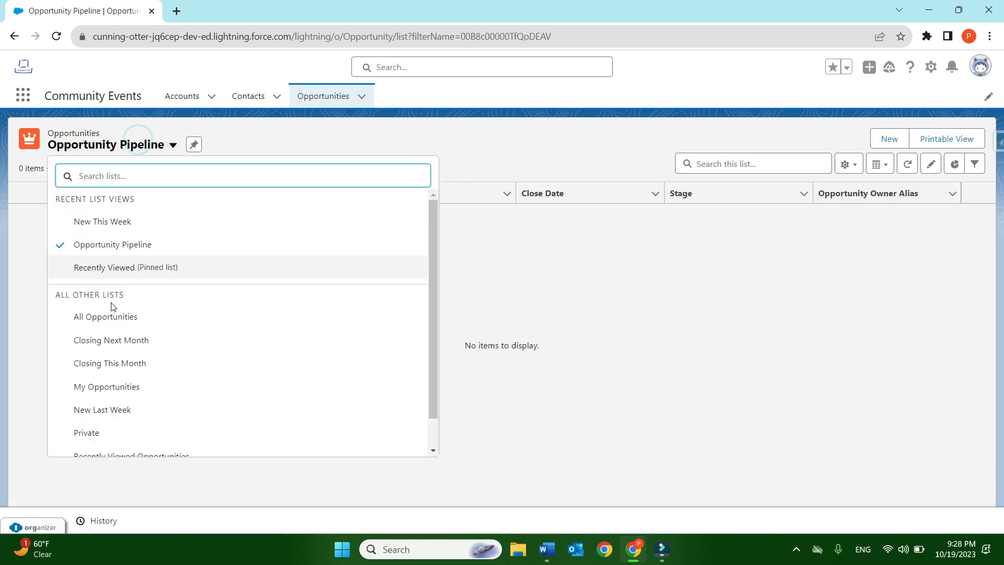
left_click(112, 316)
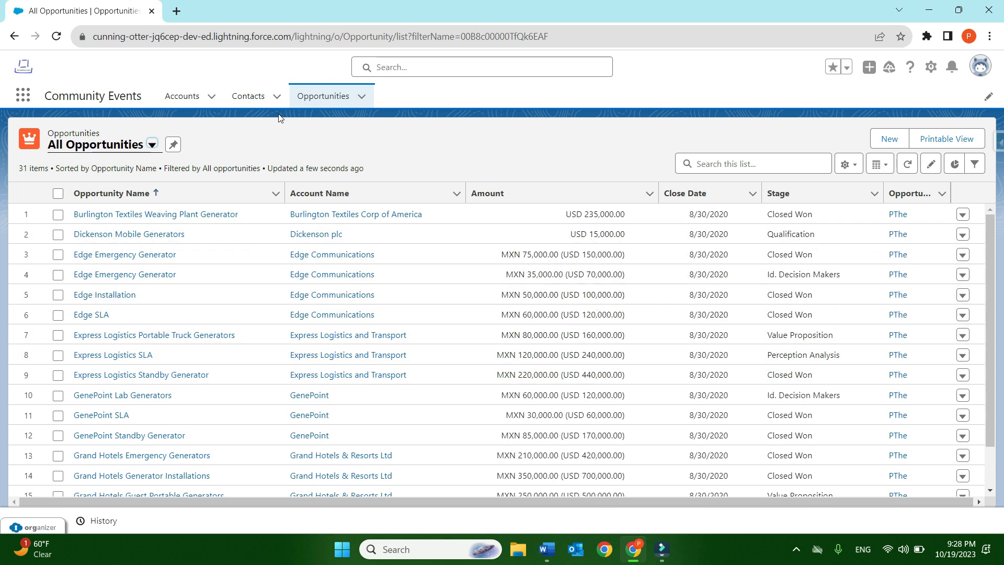
- Return to the Contacts object and display its All Contacts list view
left_click(242, 95)
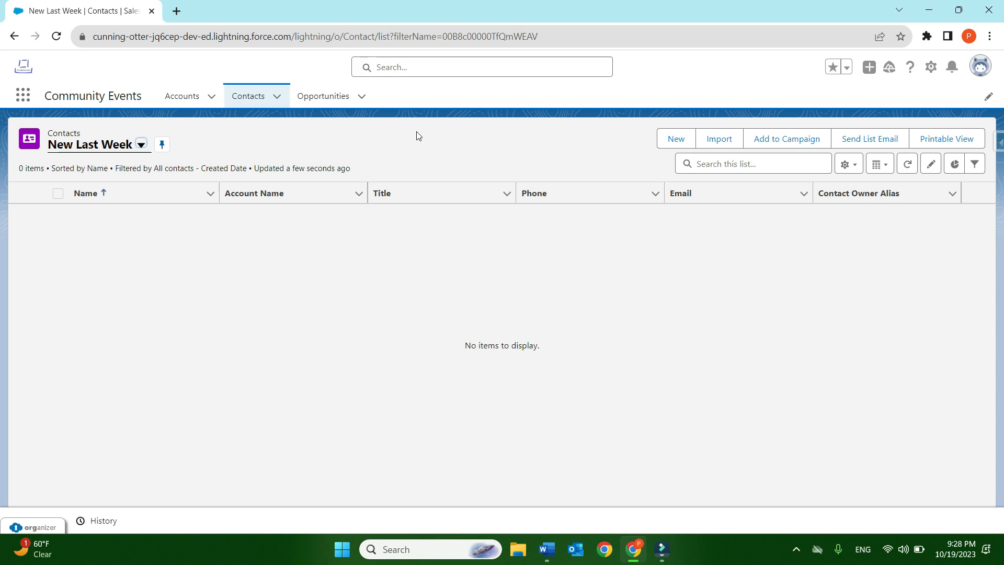
left_click(141, 144)
left_click(117, 188)
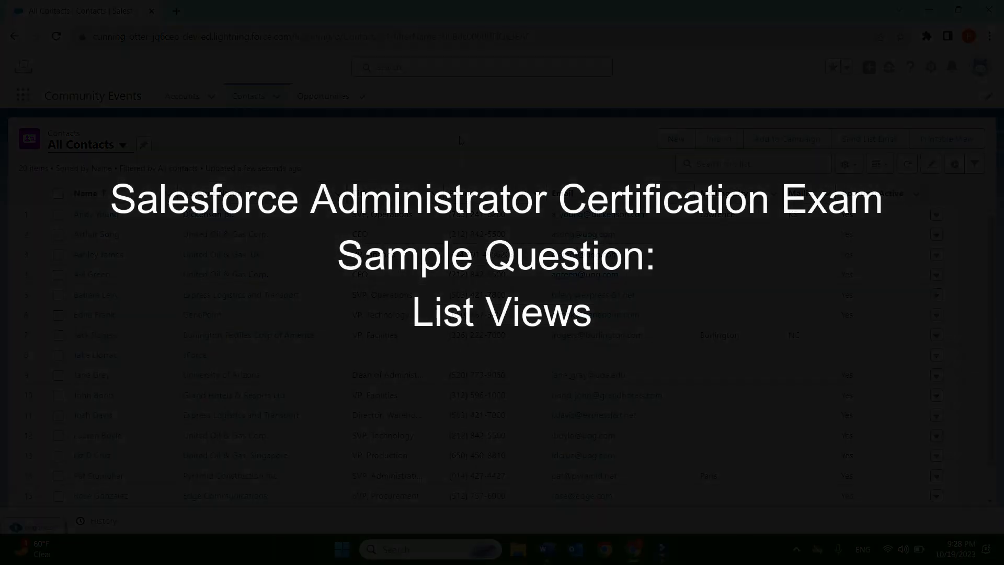